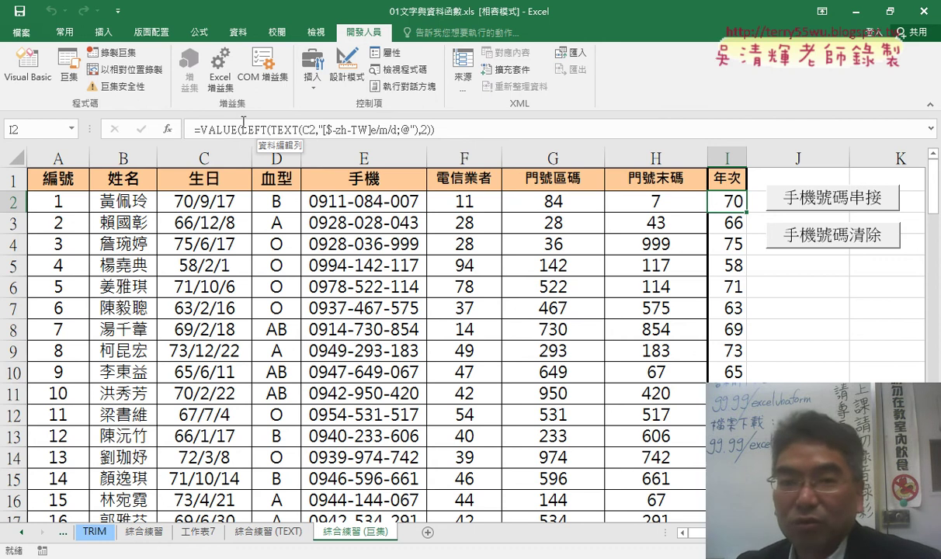
Step: Strip the VALUE wrapper and extra parenthesis from I2, leaving =LEFT(TEXT(C2,"[$-zh-TW]e/m/d;@"),2)
drag(201, 130, 242, 126)
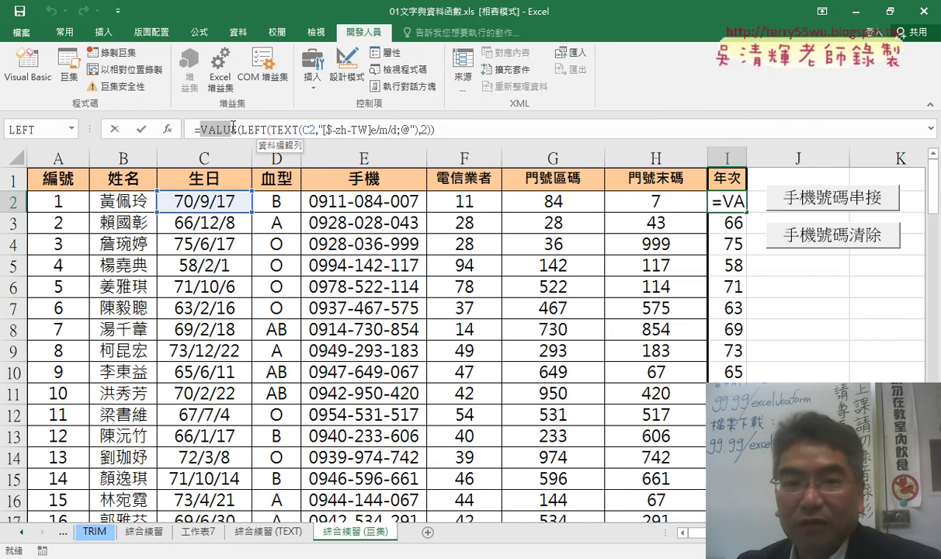
key(Delete)
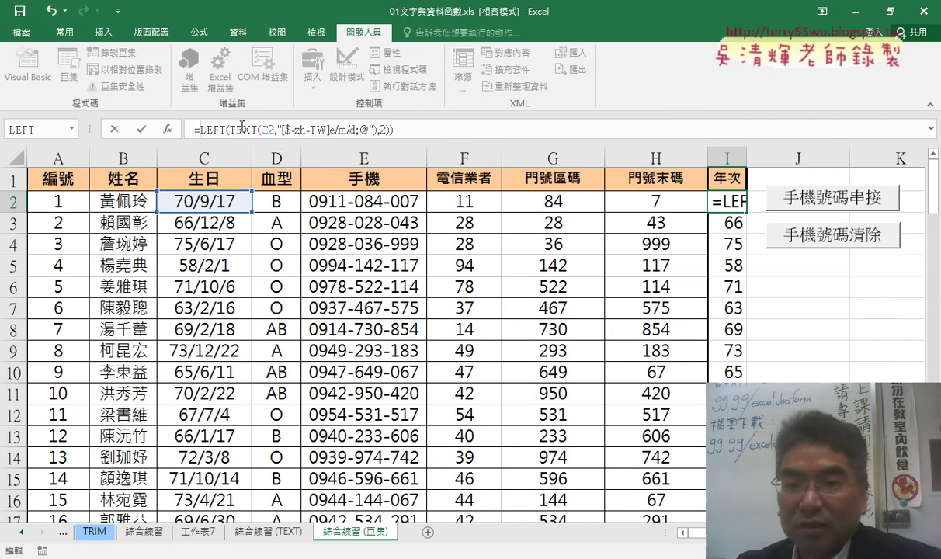
click(392, 129)
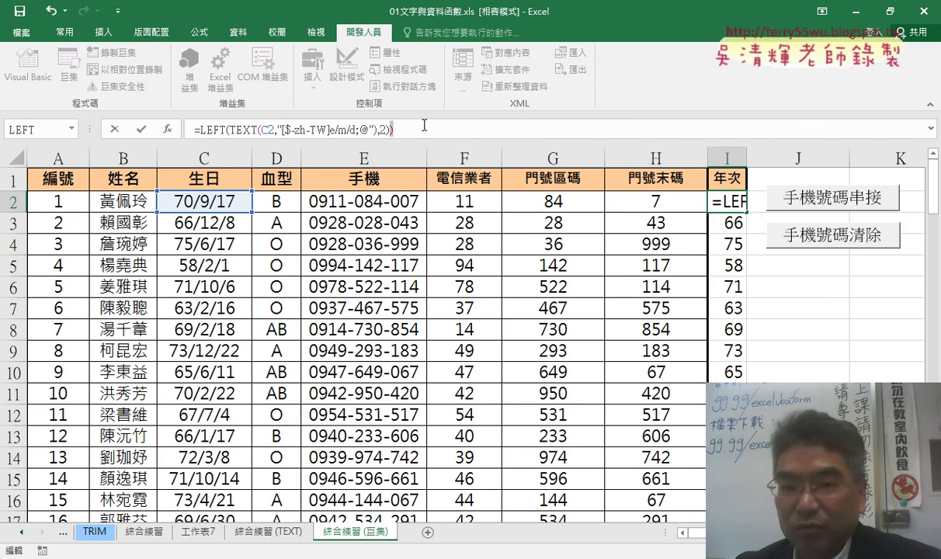
key(BackSpace)
click(141, 129)
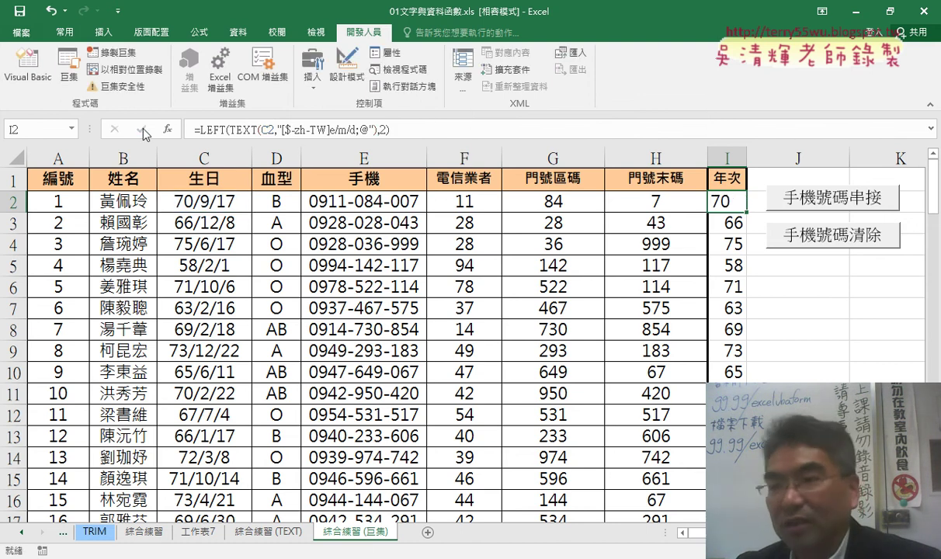
Step: Add *1 after the closing parenthesis of I2's LEFT(TEXT(C2,…),2) formula
click(390, 129)
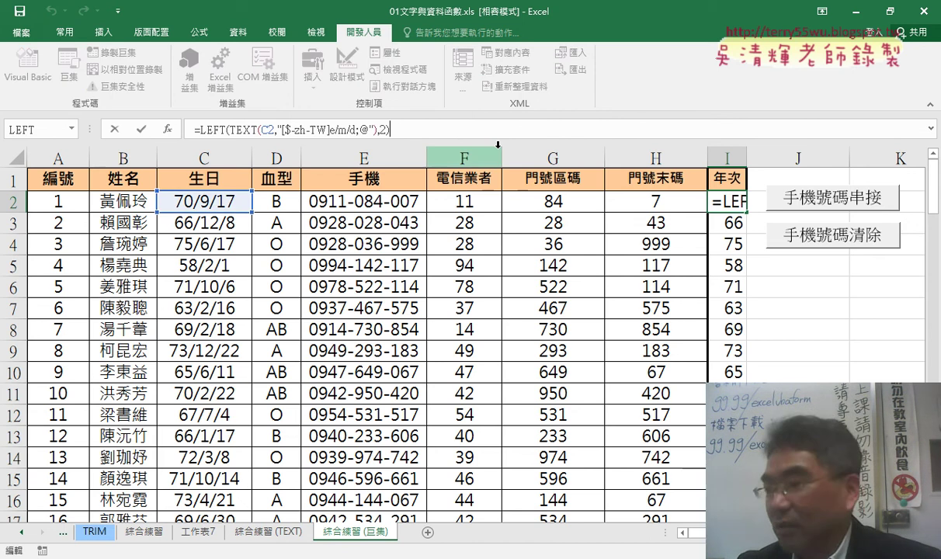
text(*1)
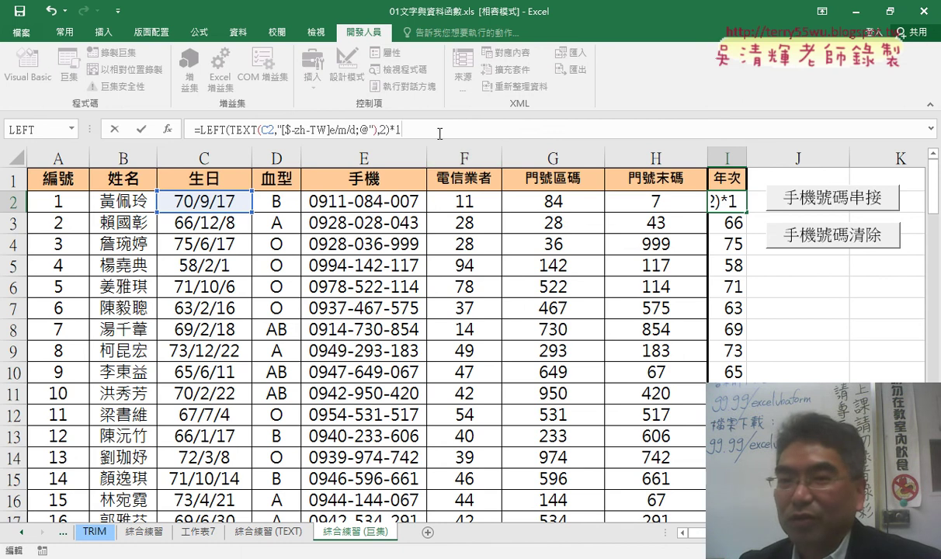
drag(391, 130, 409, 130)
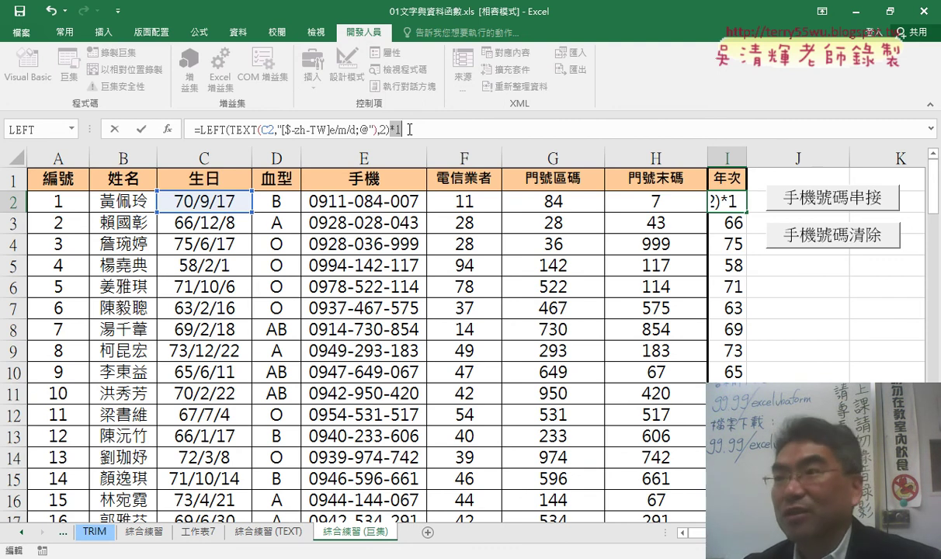
Step: Commit I2's *1 formula and give I2 General (通用格式) format so it shows 70
click(143, 131)
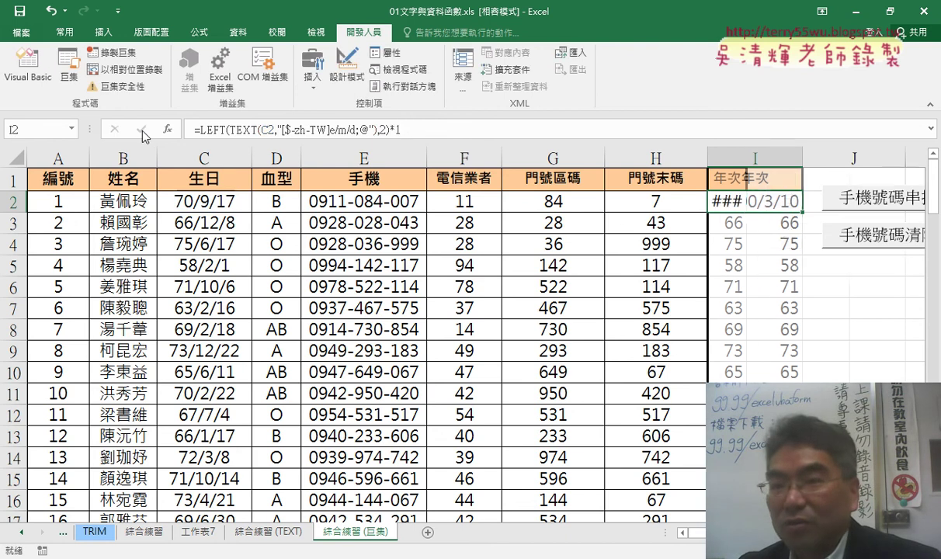
right_click(759, 204)
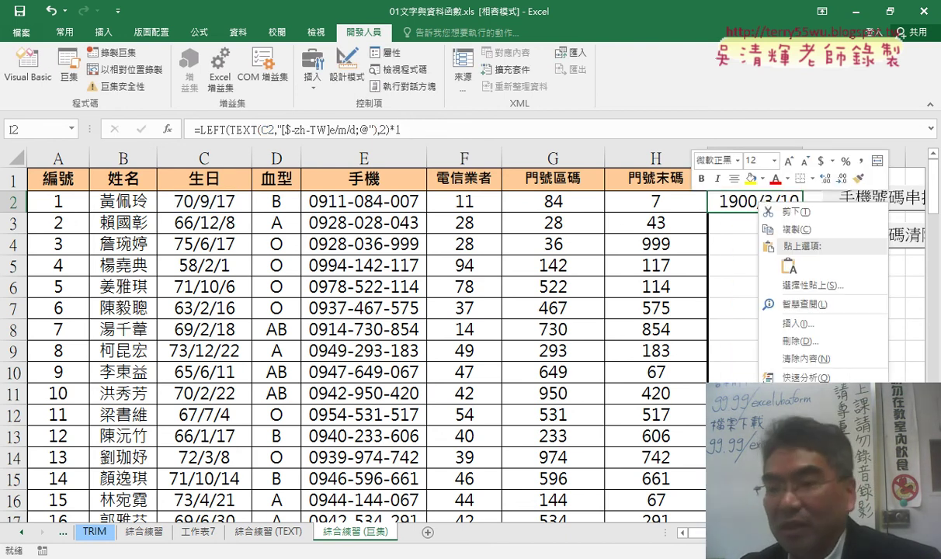
click(807, 448)
click(559, 236)
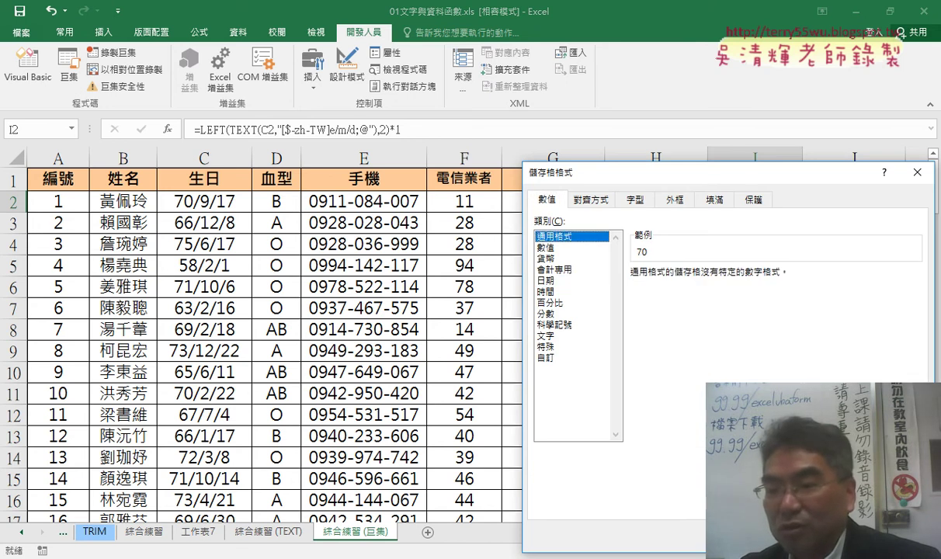
click(811, 536)
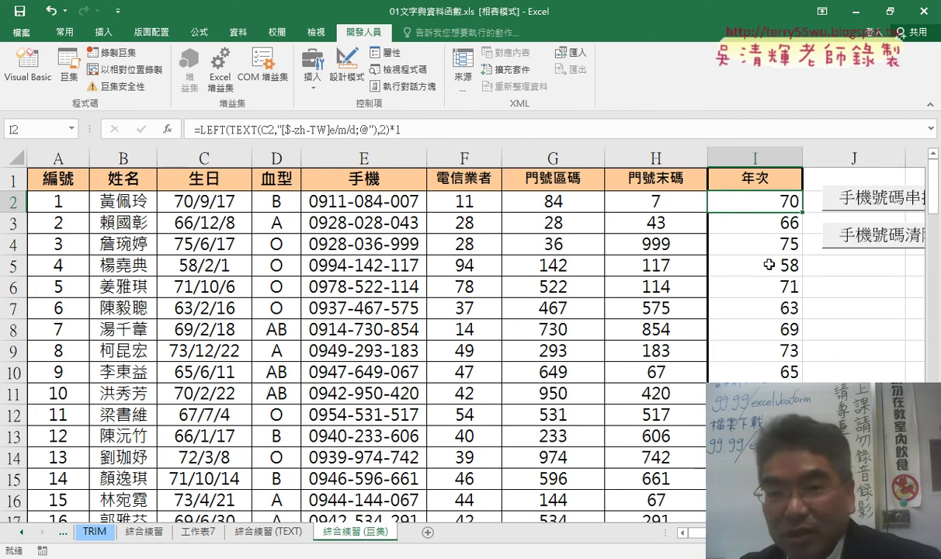
Step: Cancel the edit and undo twice to restore =VALUE(LEFT(TEXT(C2,…),2)) in I2
drag(390, 130, 414, 130)
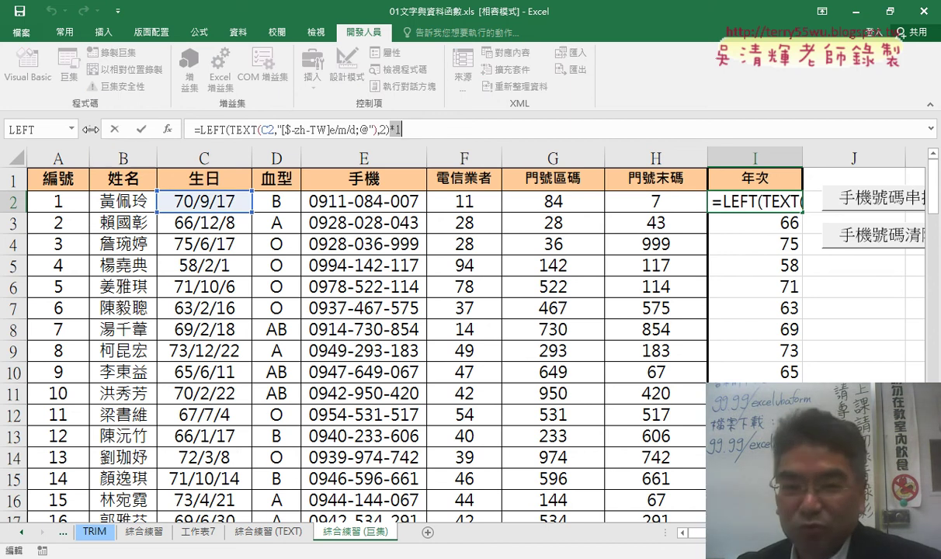
click(114, 131)
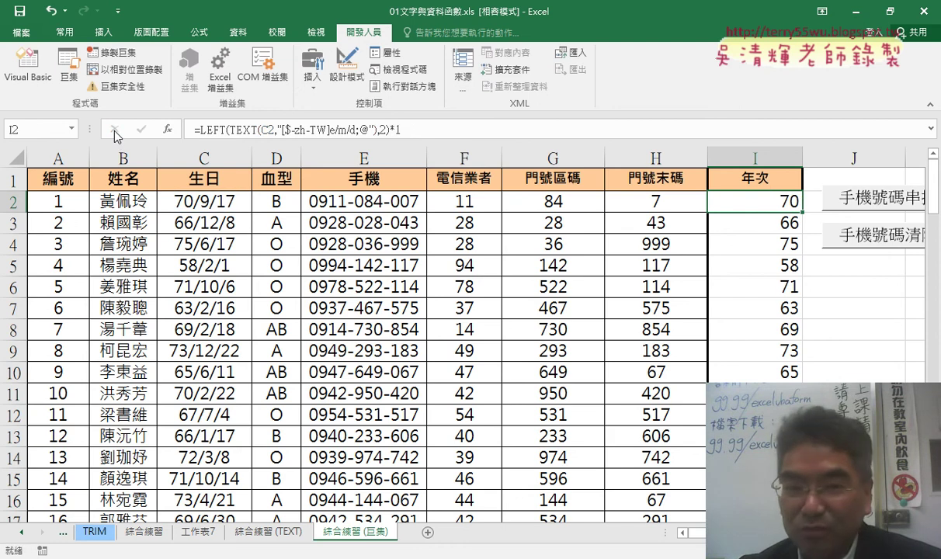
key(ctrl+z)
key(ctrl+z)
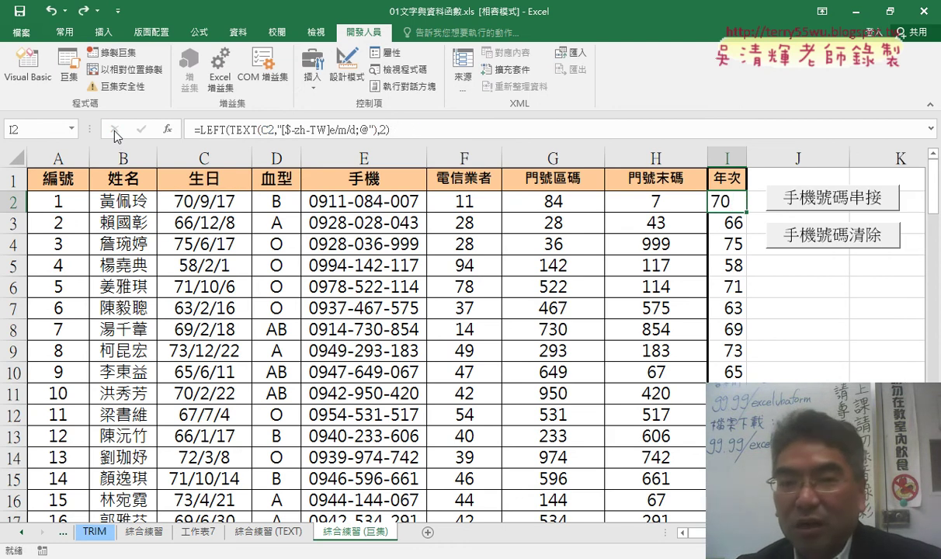
key(ctrl+z)
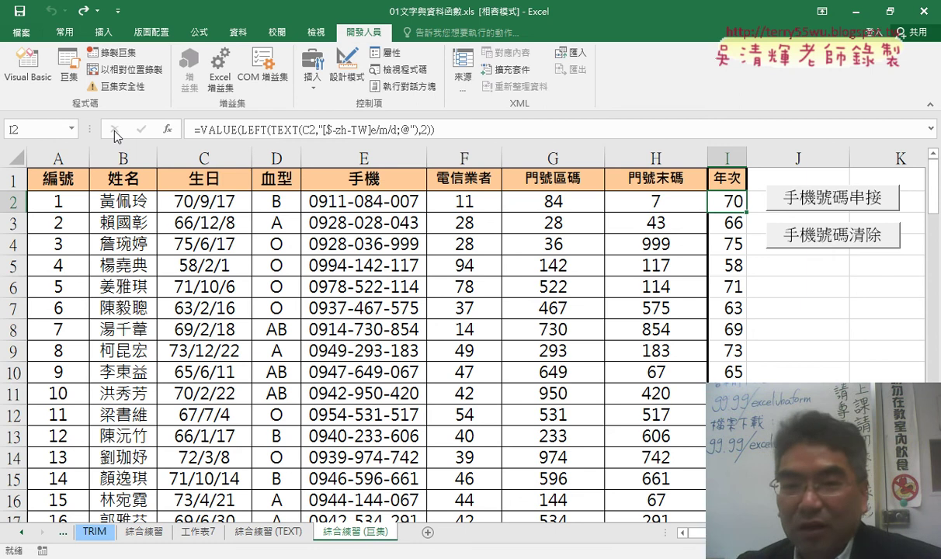
drag(199, 128, 243, 128)
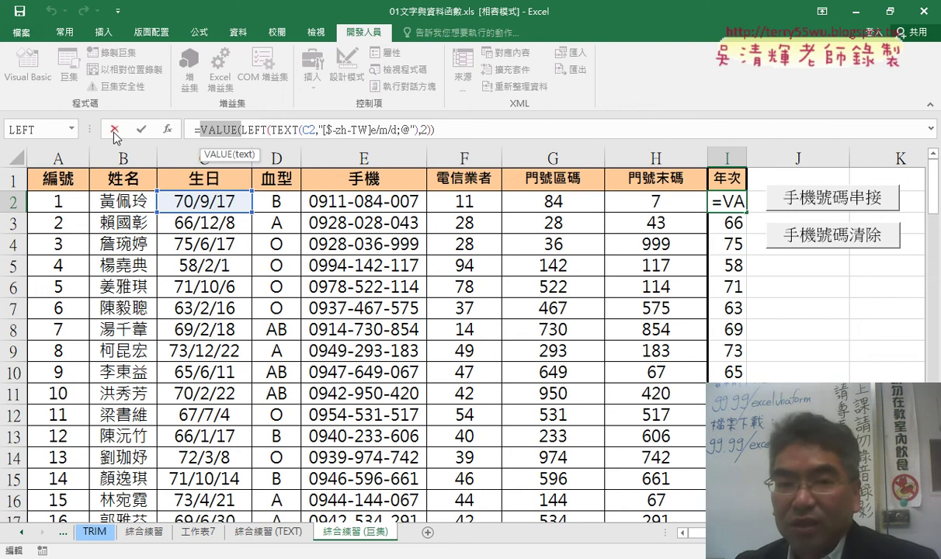
click(137, 129)
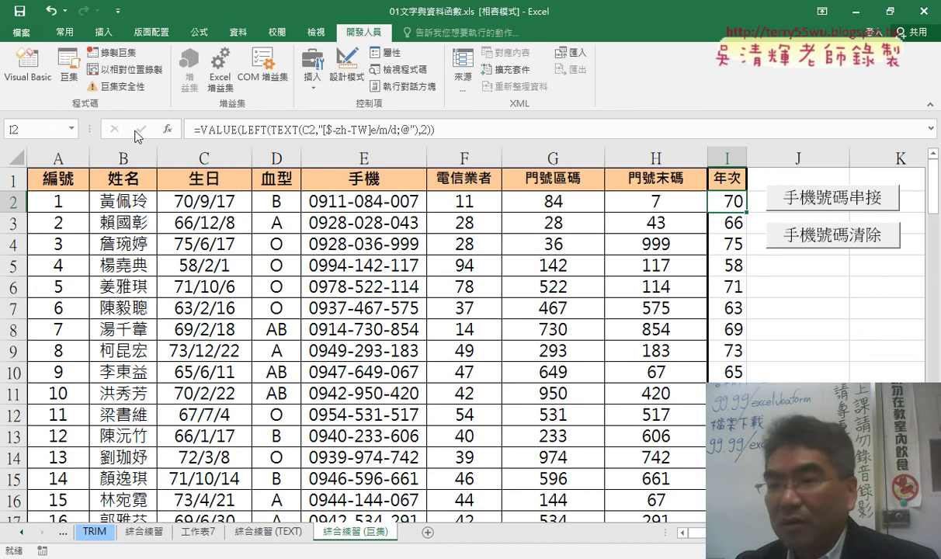
click(829, 300)
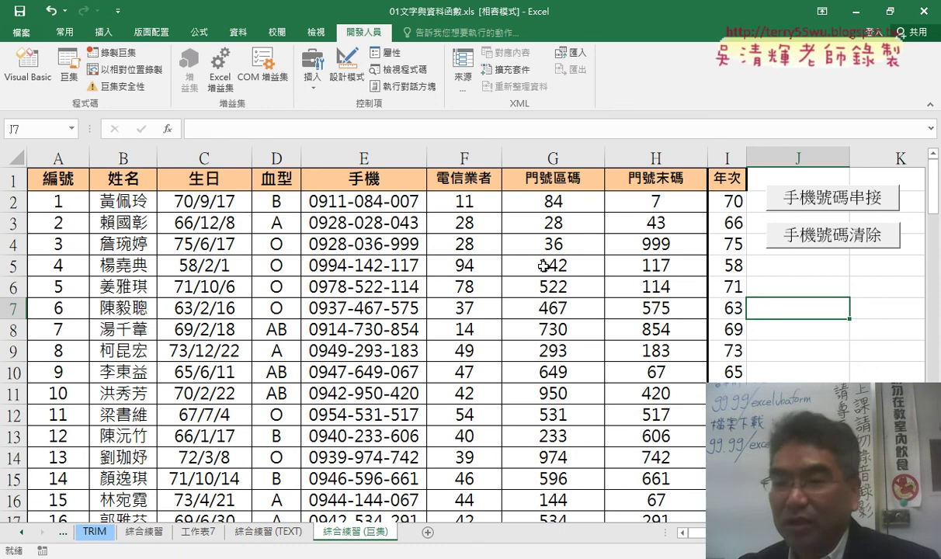
Step: Highlight the 手機號碼清除 and 手機號碼串接 macro buttons with on-screen annotations
click(838, 272)
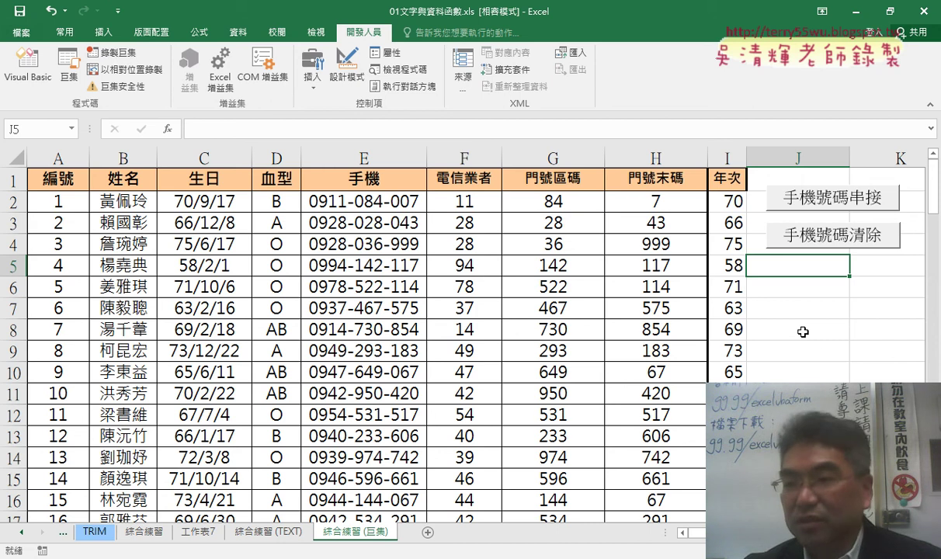
mouse_move(881, 268)
mouse_down()
mouse_move(775, 254)
mouse_move(889, 260)
mouse_up()
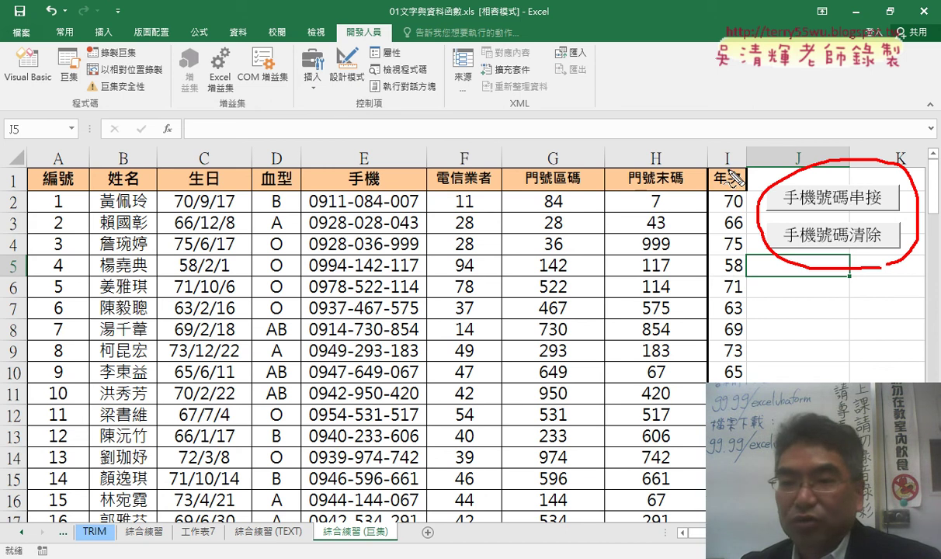
drag(852, 245, 879, 243)
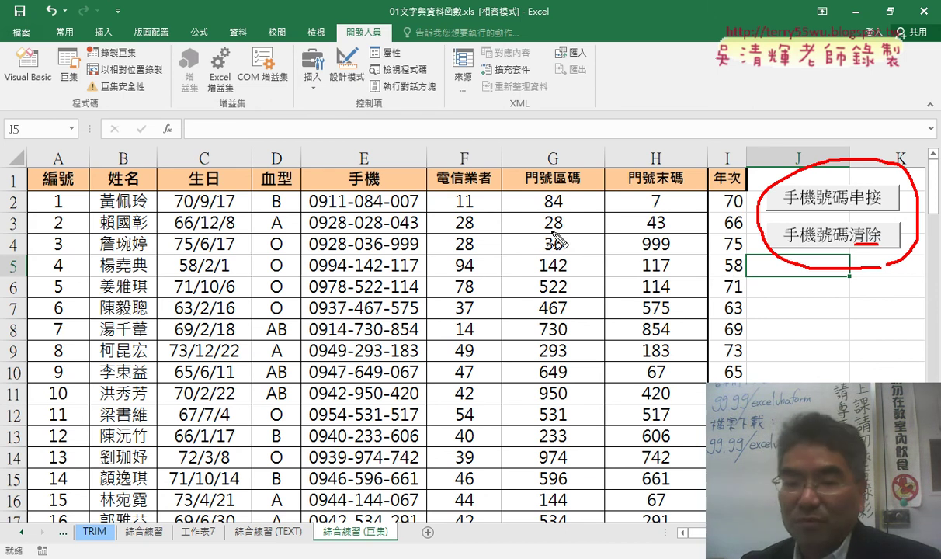
key(Escape)
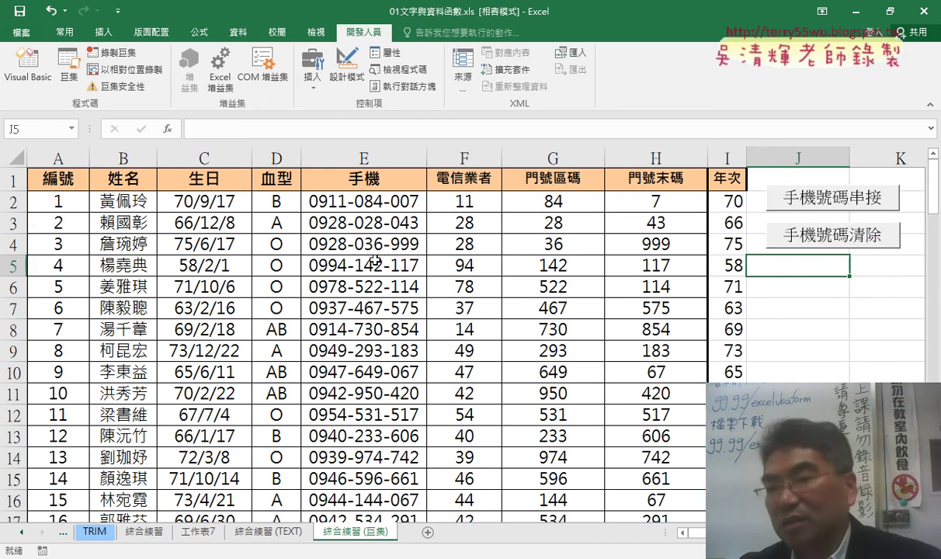
click(871, 326)
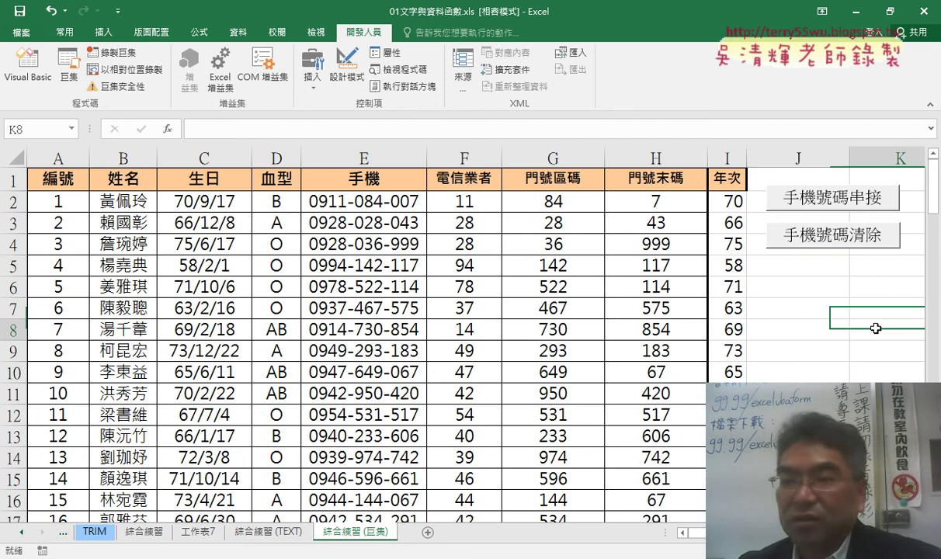
Step: Run 手機號碼清除 then 手機號碼串接 twice to empty and rebuild column E
click(843, 243)
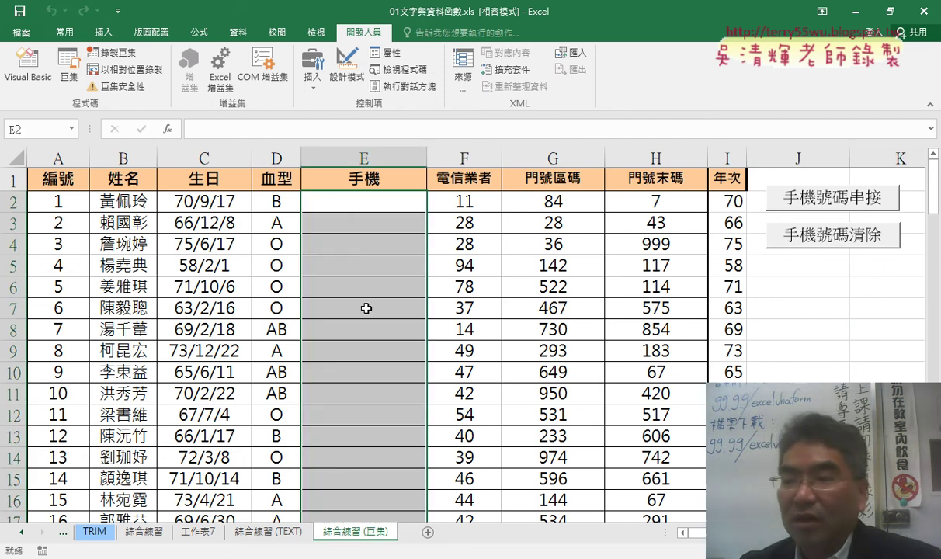
click(852, 204)
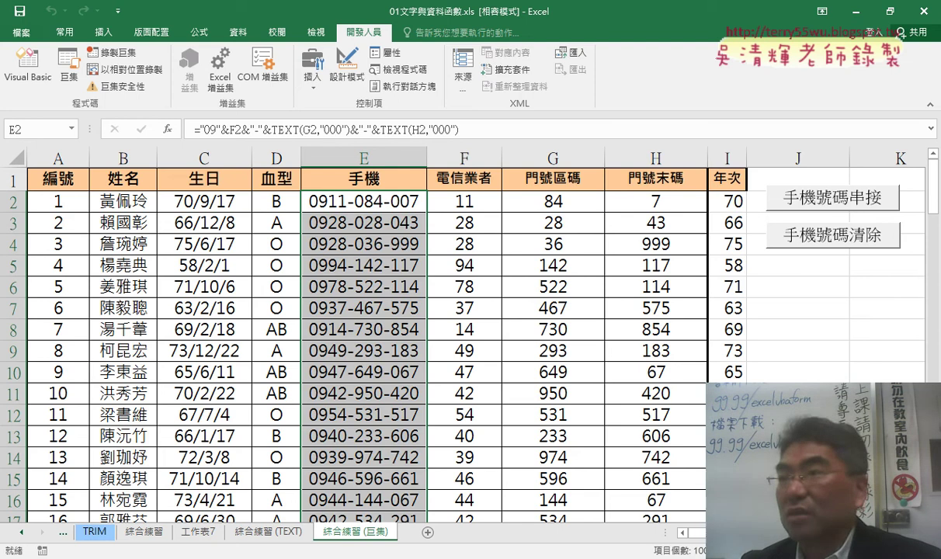
click(869, 392)
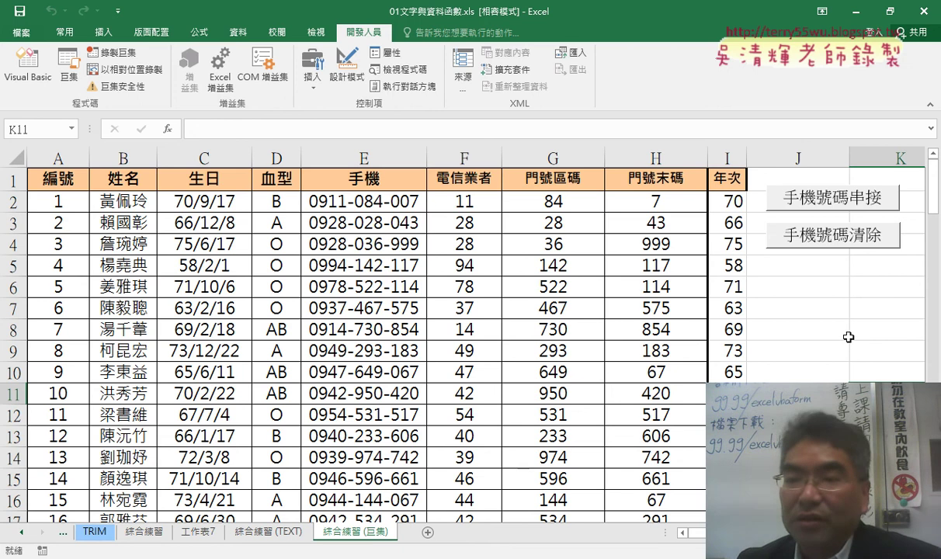
click(825, 237)
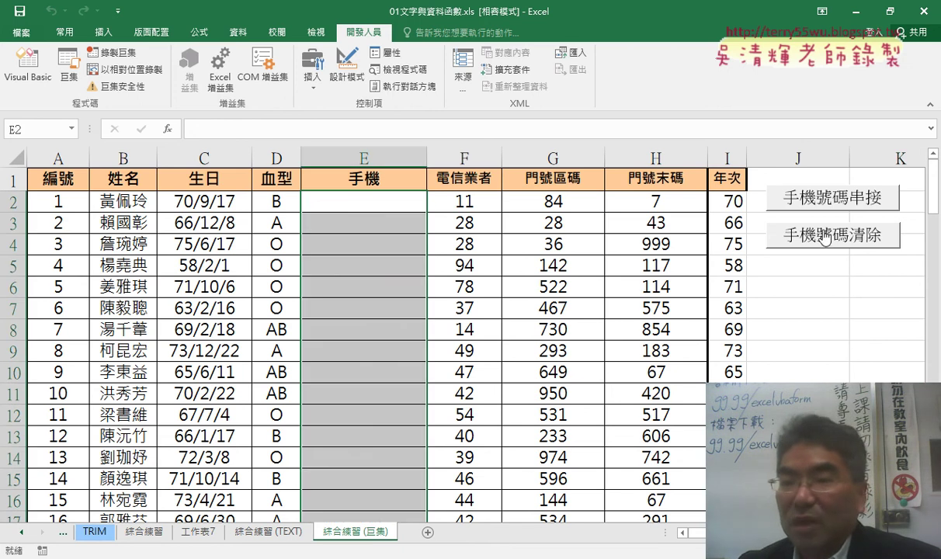
click(808, 206)
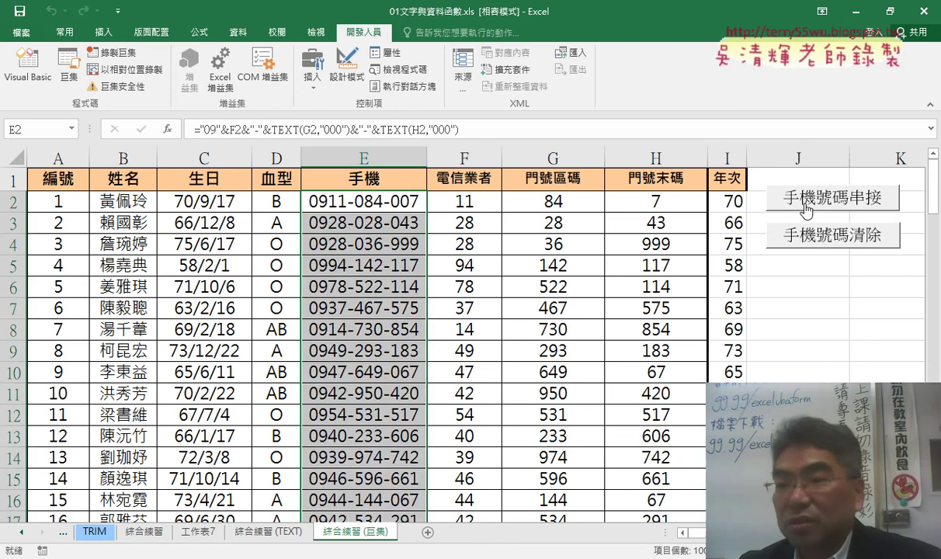
click(737, 202)
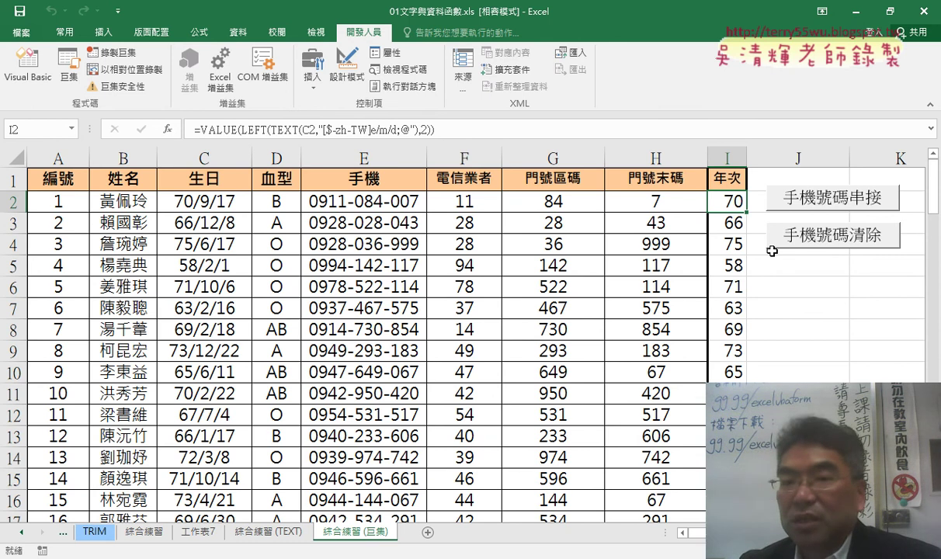
click(798, 285)
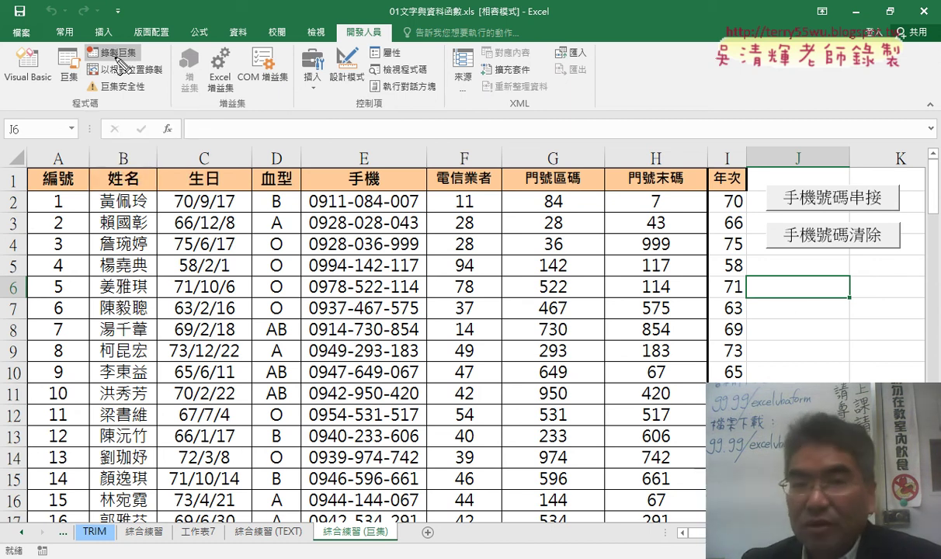
drag(138, 67, 89, 75)
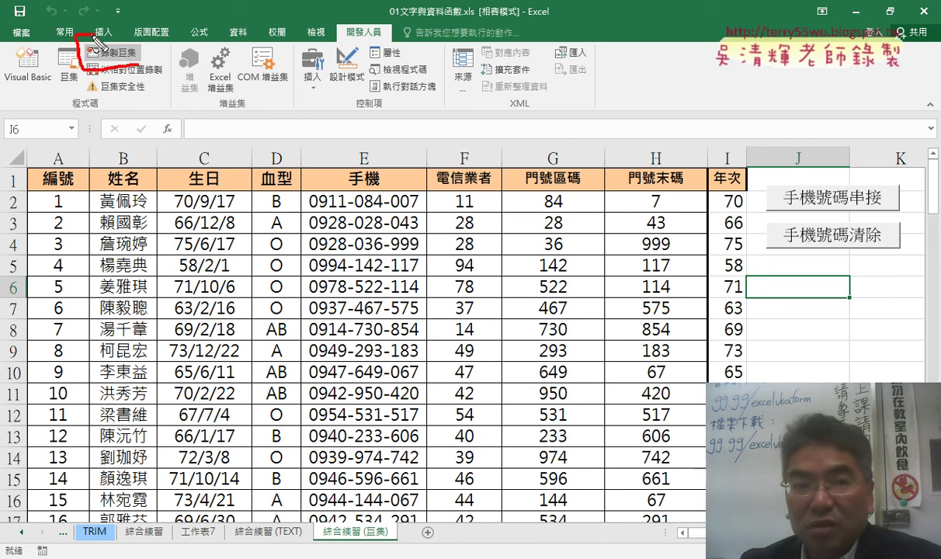
drag(139, 46, 138, 45)
mouse_move(391, 36)
mouse_down()
mouse_move(315, 37)
mouse_move(348, 19)
mouse_move(398, 48)
mouse_up()
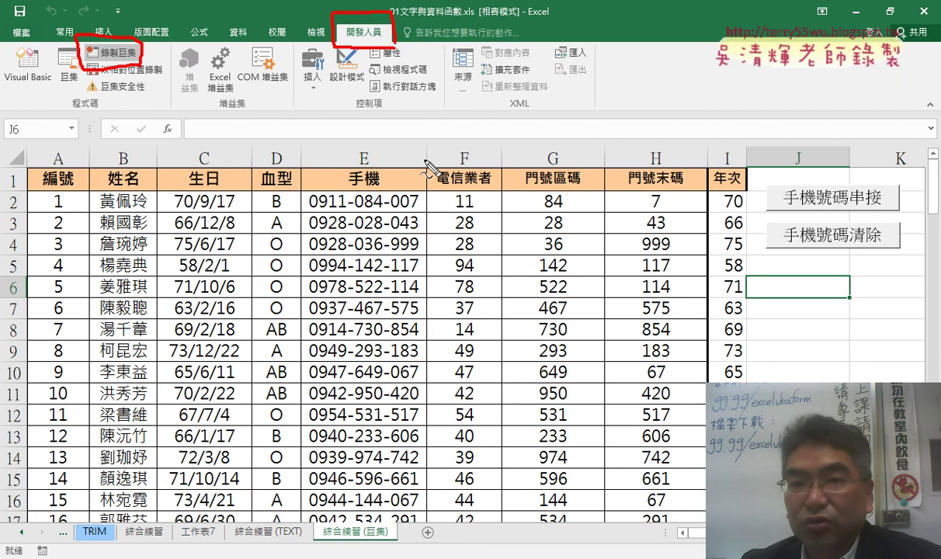
mouse_move(431, 174)
mouse_down()
mouse_move(348, 53)
mouse_move(339, 95)
mouse_up()
drag(348, 52, 392, 78)
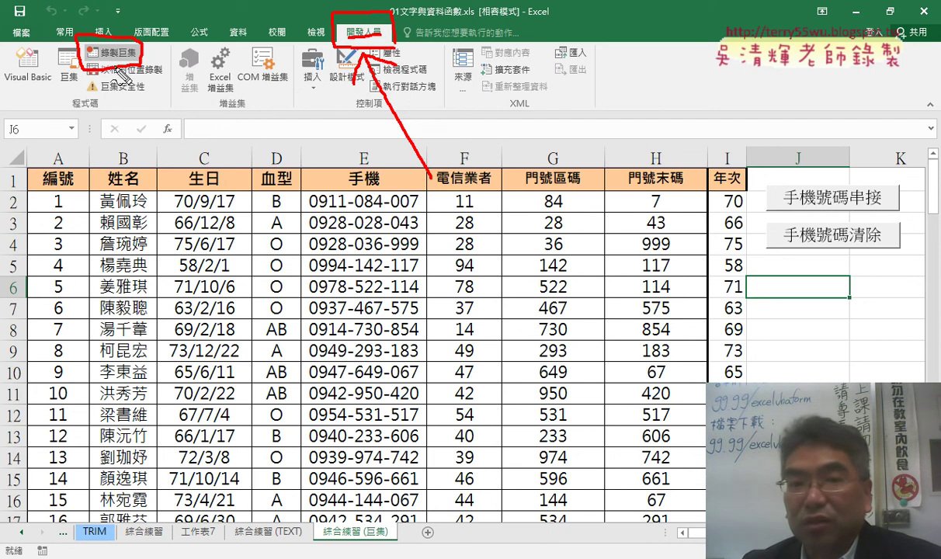
mouse_move(357, 77)
mouse_down()
mouse_move(232, 115)
mouse_move(153, 78)
mouse_up()
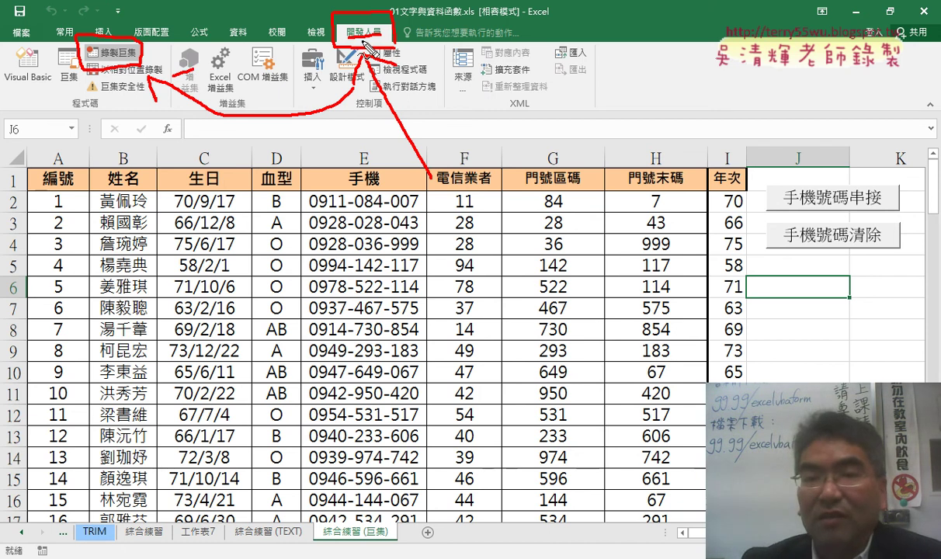
key(Escape)
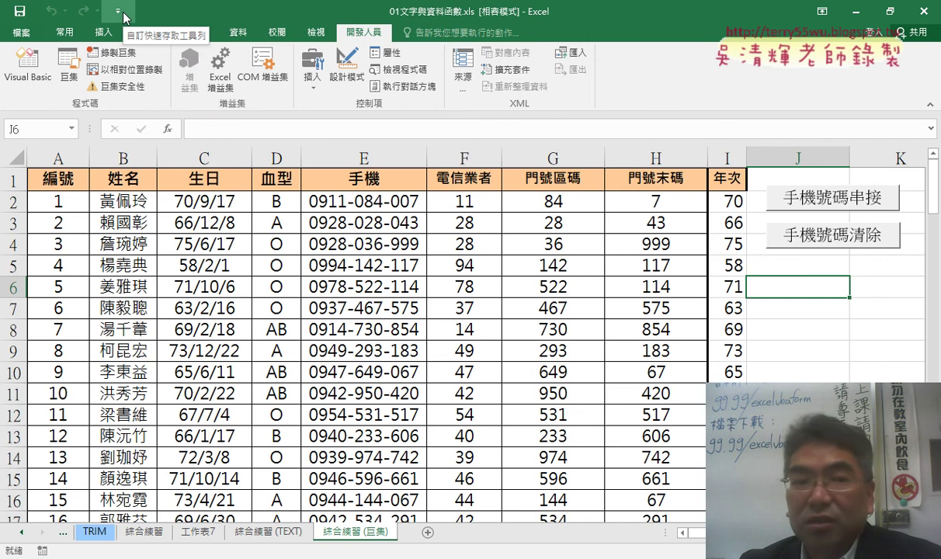
Step: In Customize Ribbon, uncheck then recheck 開發人員 and confirm Excel Options with OK
click(122, 13)
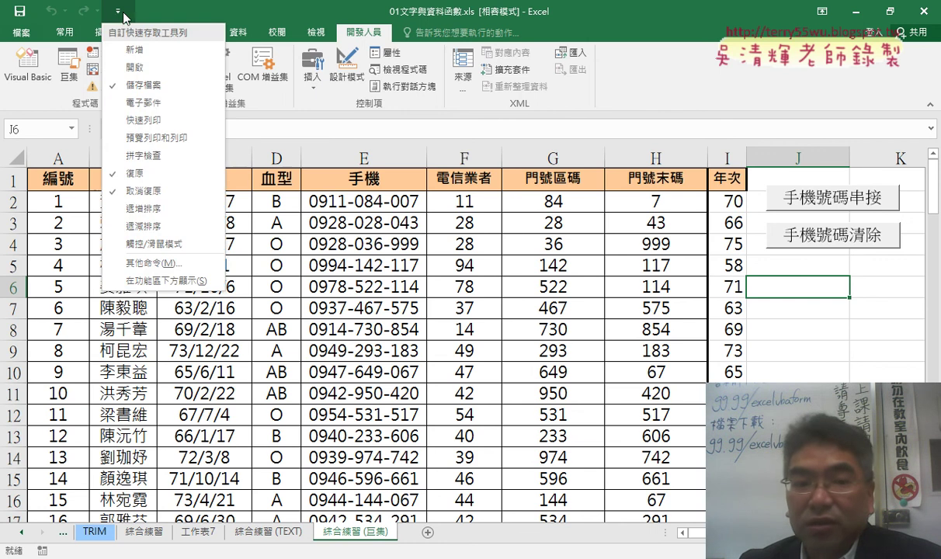
click(174, 264)
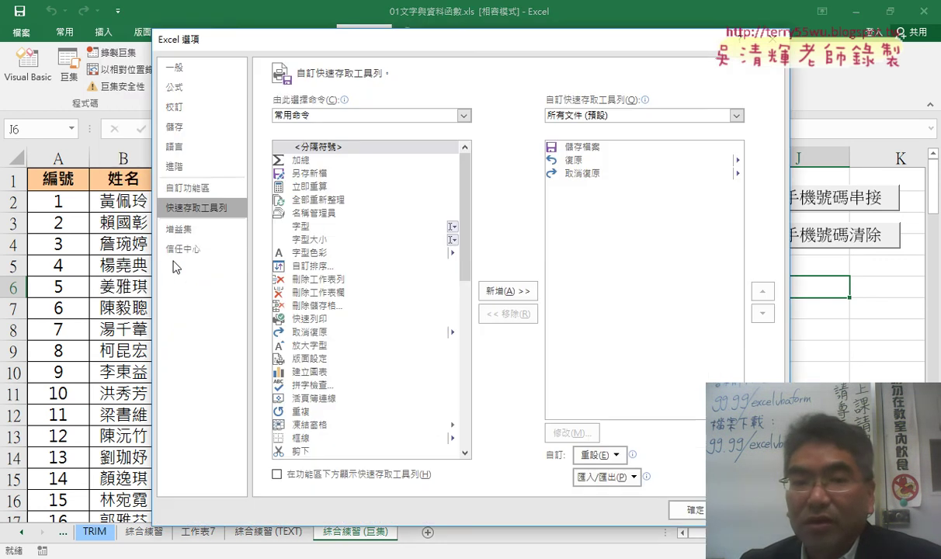
click(215, 191)
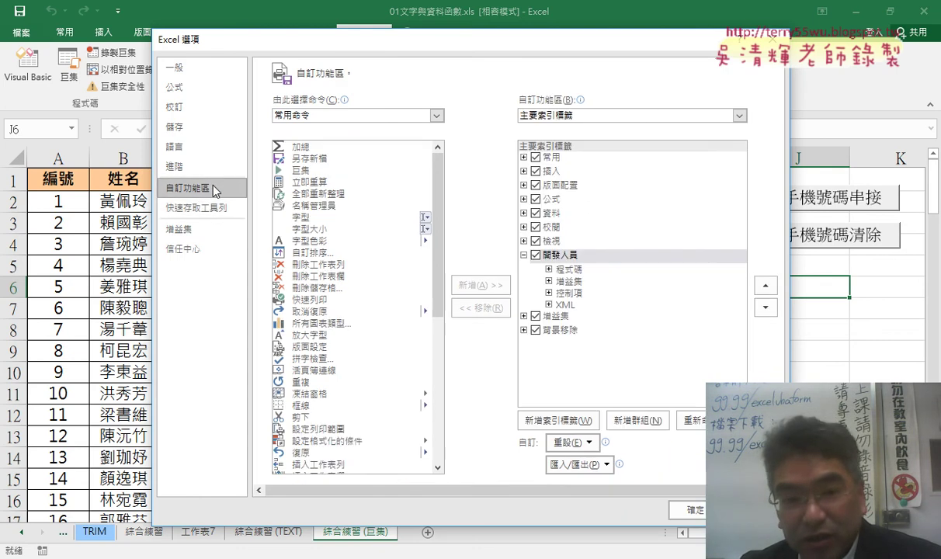
click(535, 254)
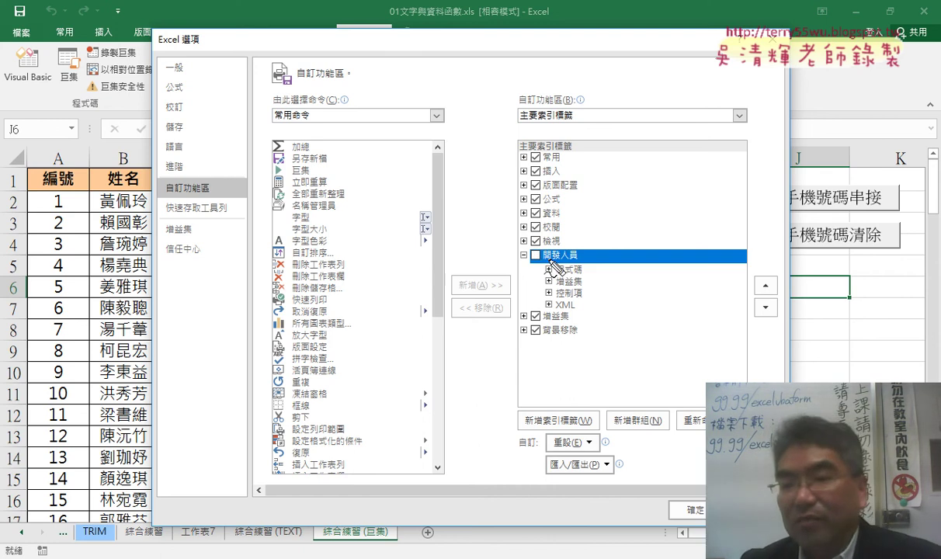
mouse_move(595, 269)
mouse_down()
mouse_move(541, 270)
mouse_move(510, 256)
mouse_move(595, 272)
mouse_move(543, 271)
mouse_up()
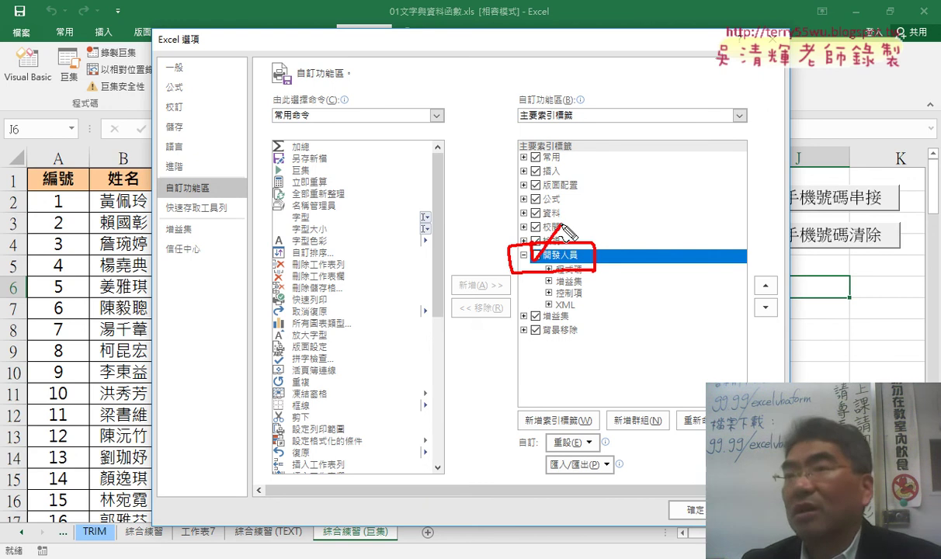
key(Escape)
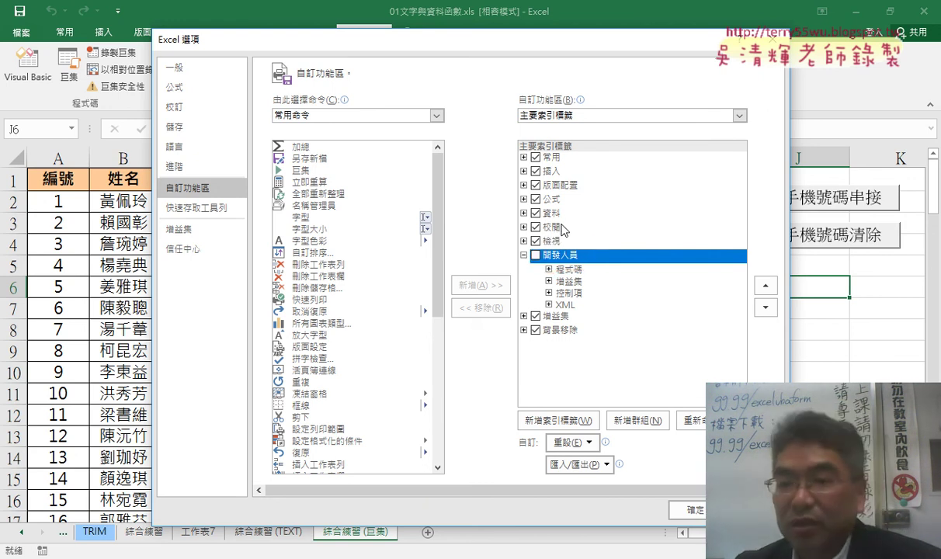
click(534, 257)
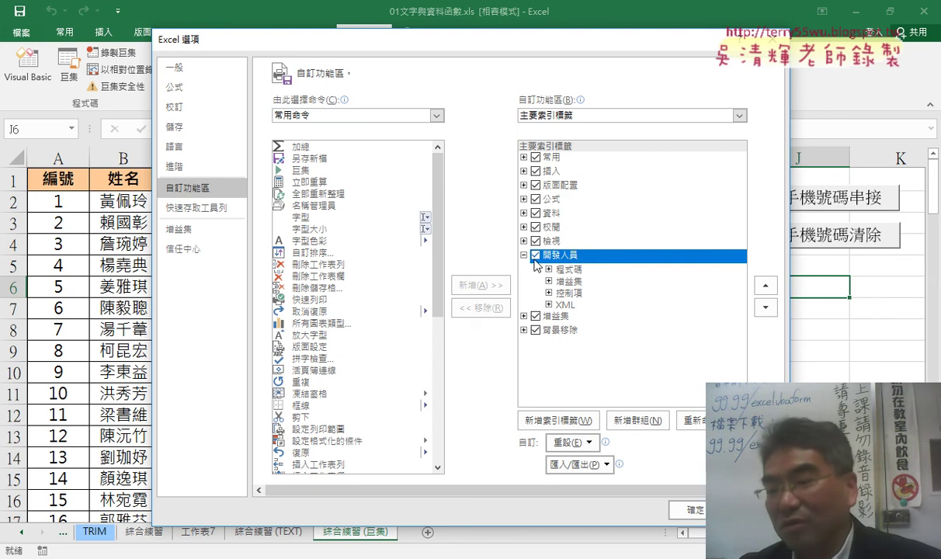
click(686, 509)
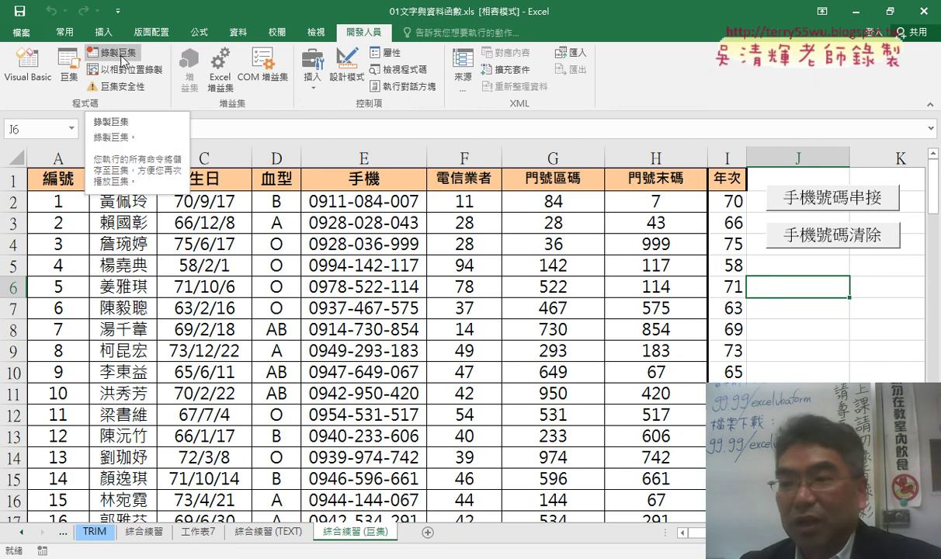
Step: Run the 手機號碼清除 macro to empty column E
click(835, 237)
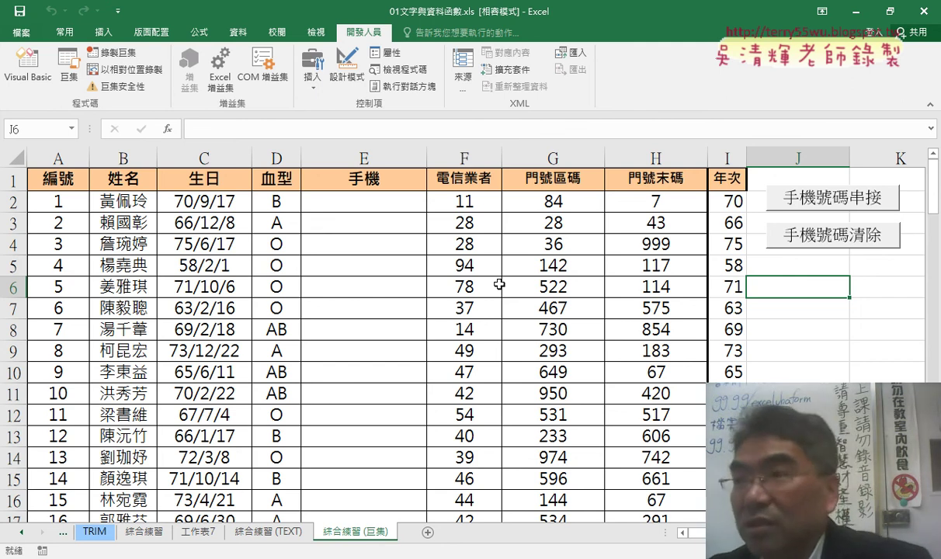
drag(365, 203, 352, 395)
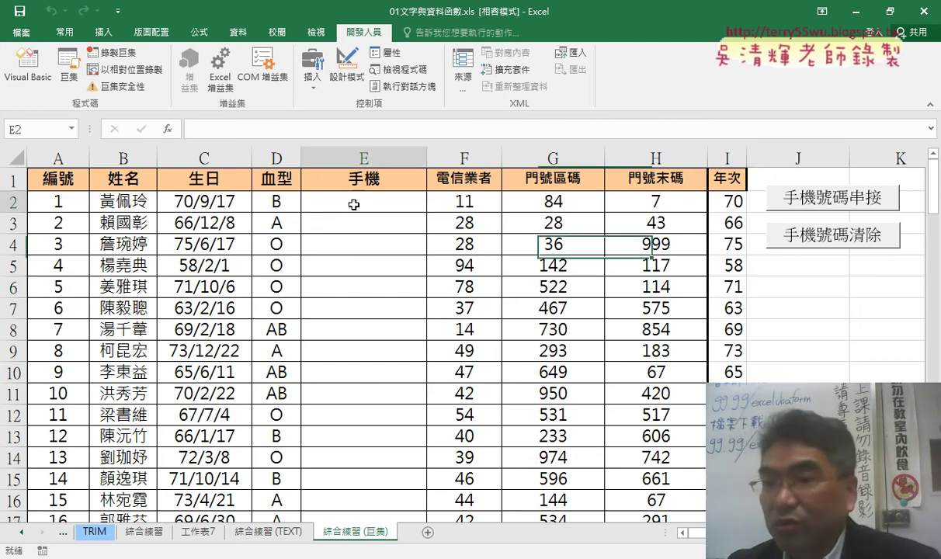
click(481, 350)
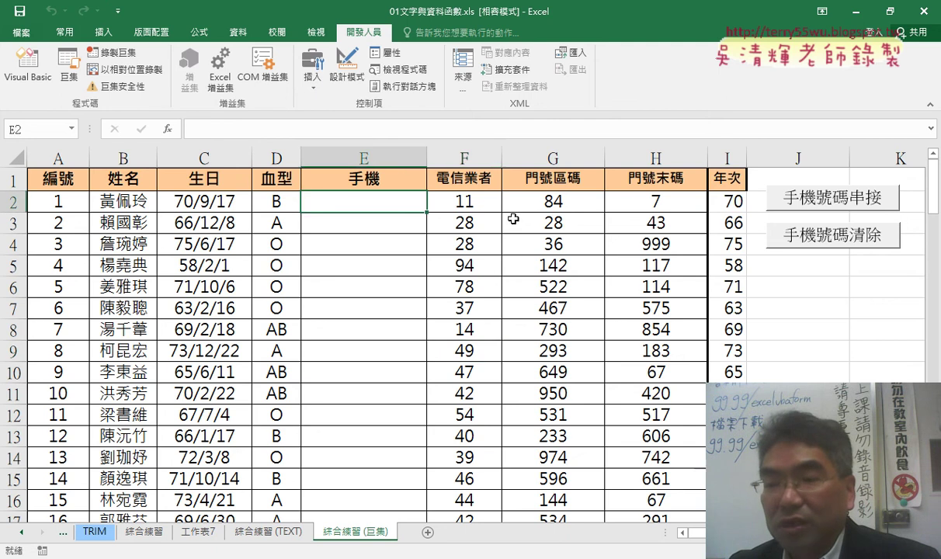
click(844, 204)
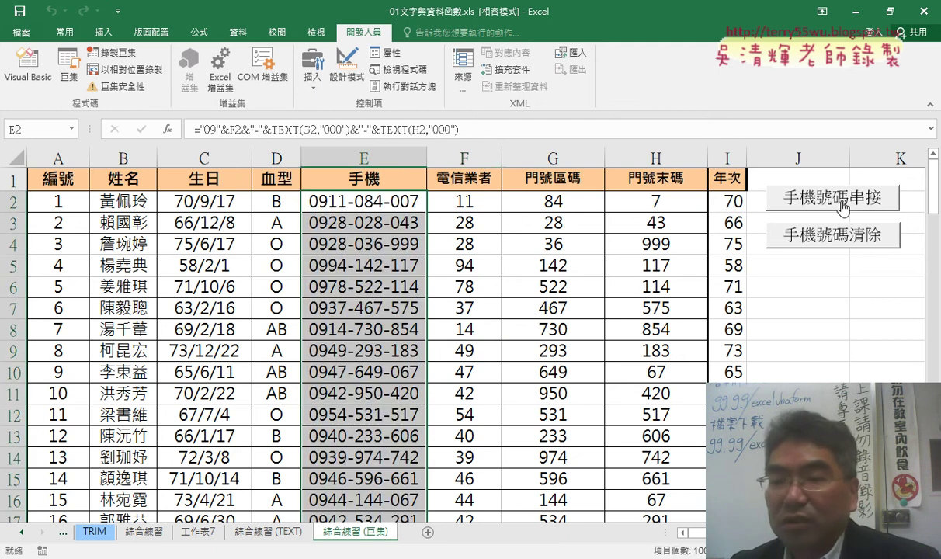
click(729, 266)
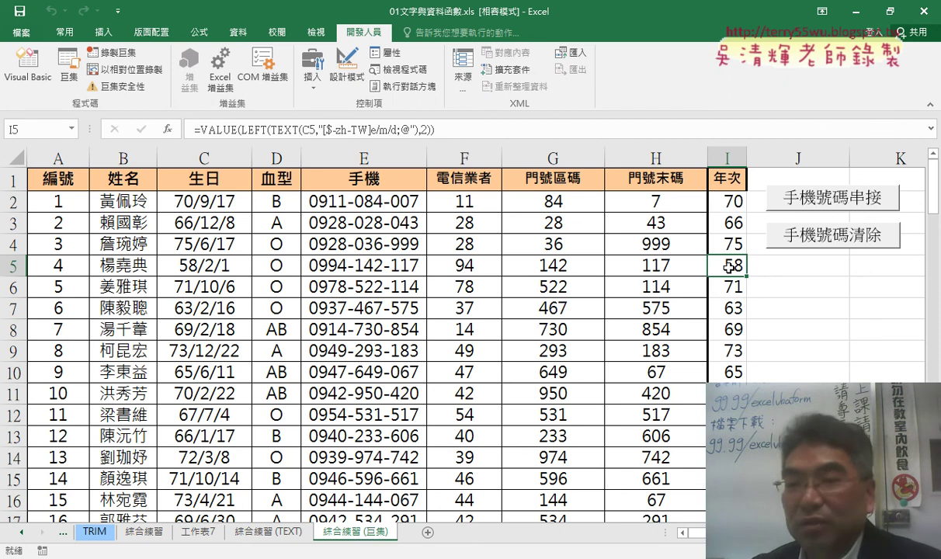
click(801, 316)
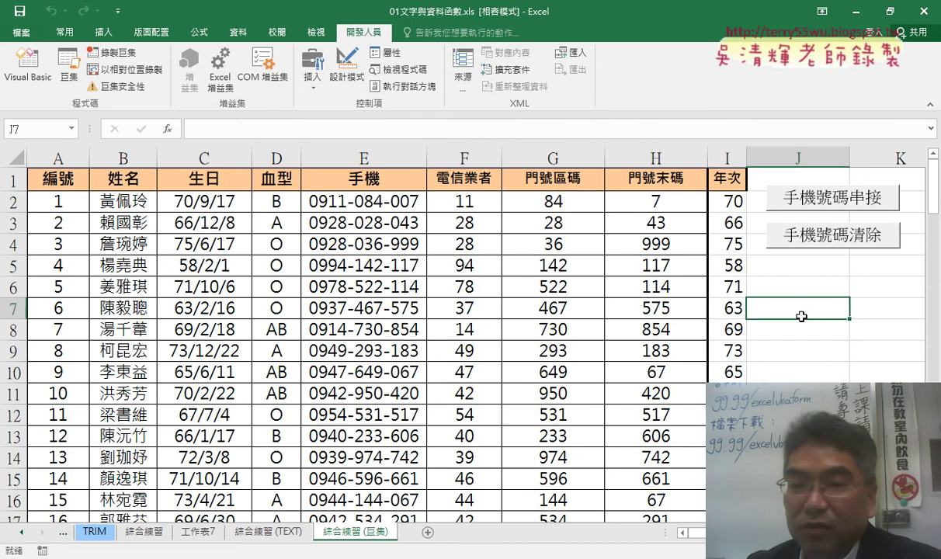
click(371, 205)
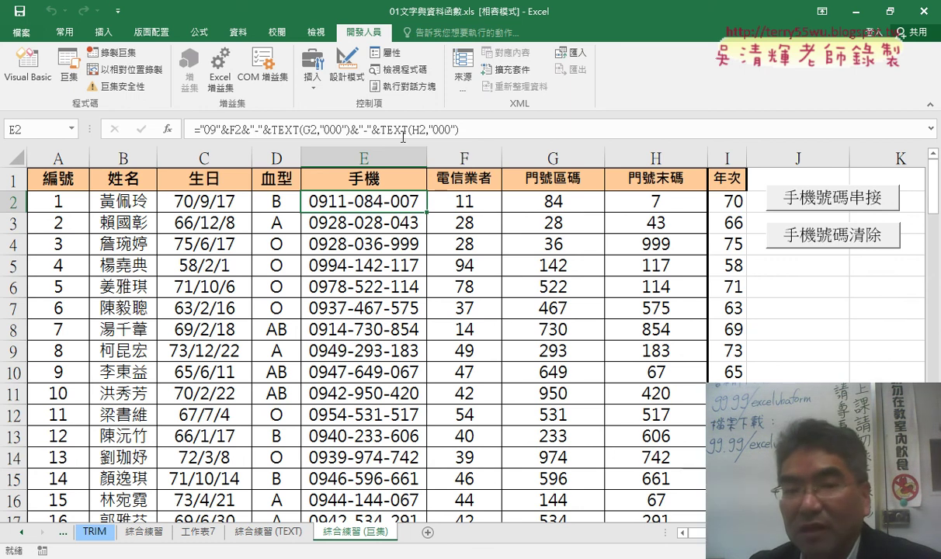
Step: Commit E2's concatenation formula and double-click its fill handle to copy it down
click(274, 130)
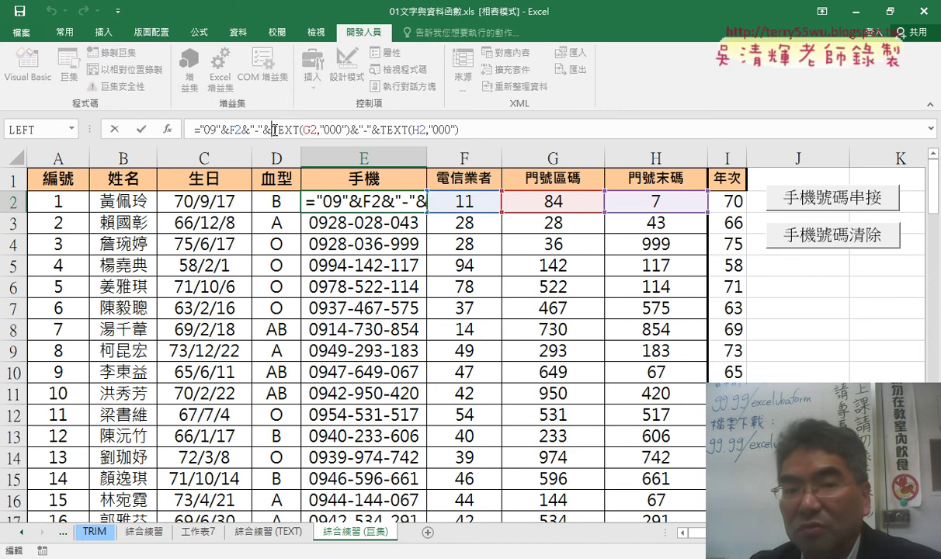
click(142, 131)
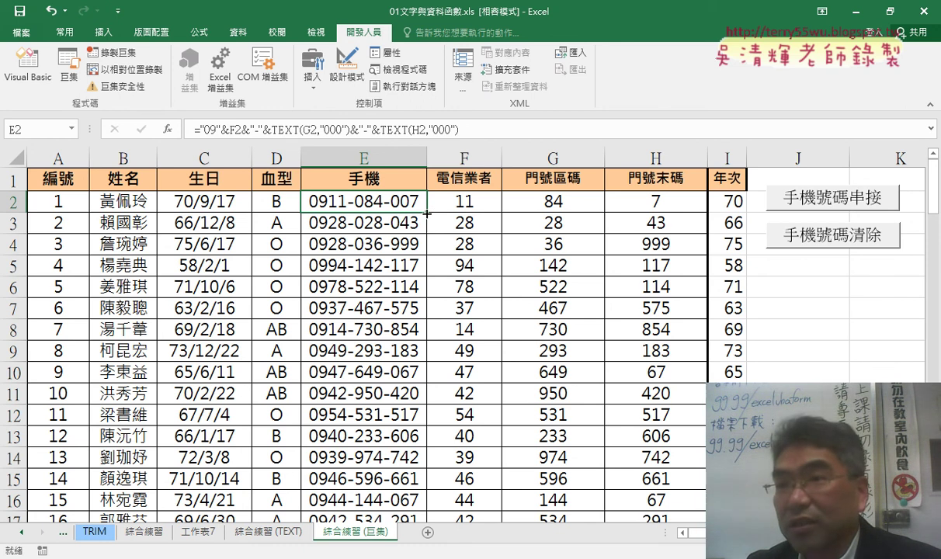
double_click(427, 212)
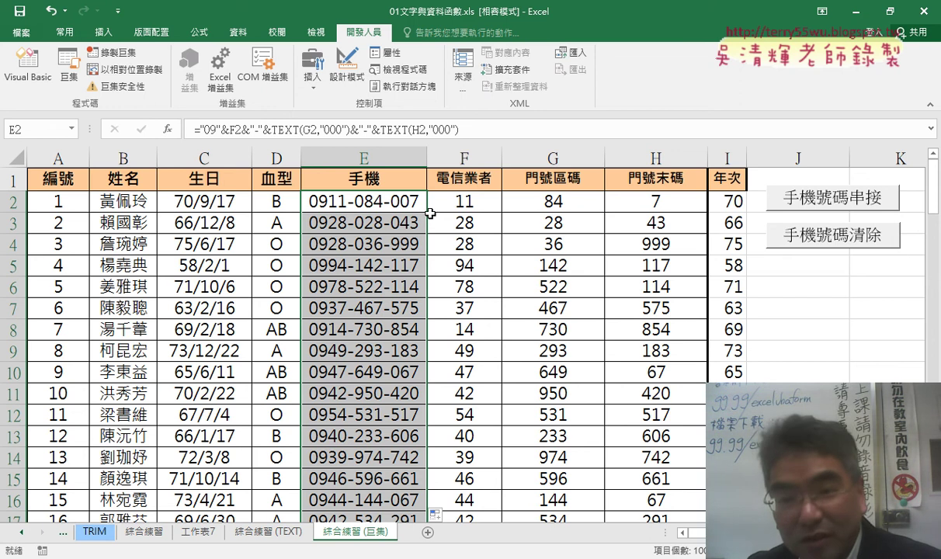
Step: Drag E2's fill handle toward row 10 and back, then double-click to fill the column
click(376, 195)
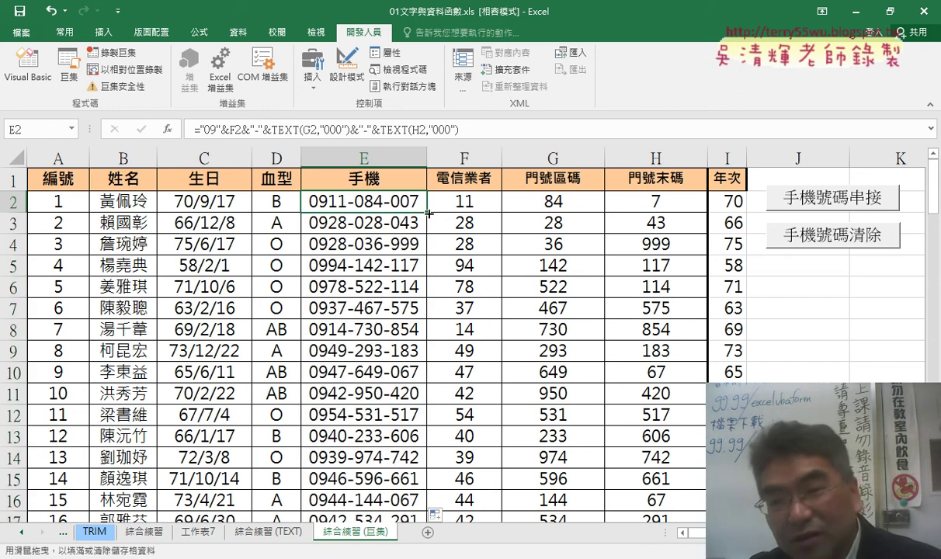
drag(428, 212, 420, 383)
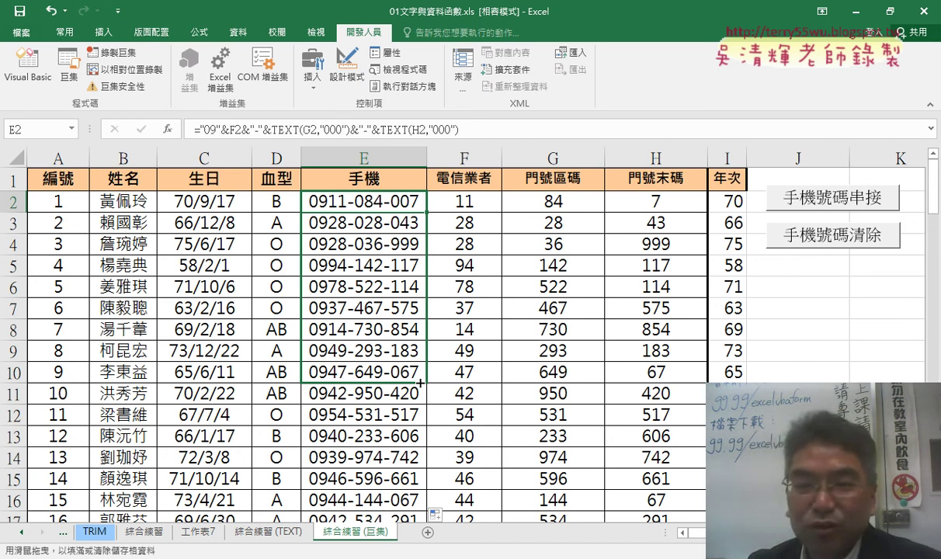
mouse_move(420, 383)
mouse_down()
mouse_move(413, 237)
mouse_move(426, 211)
mouse_up()
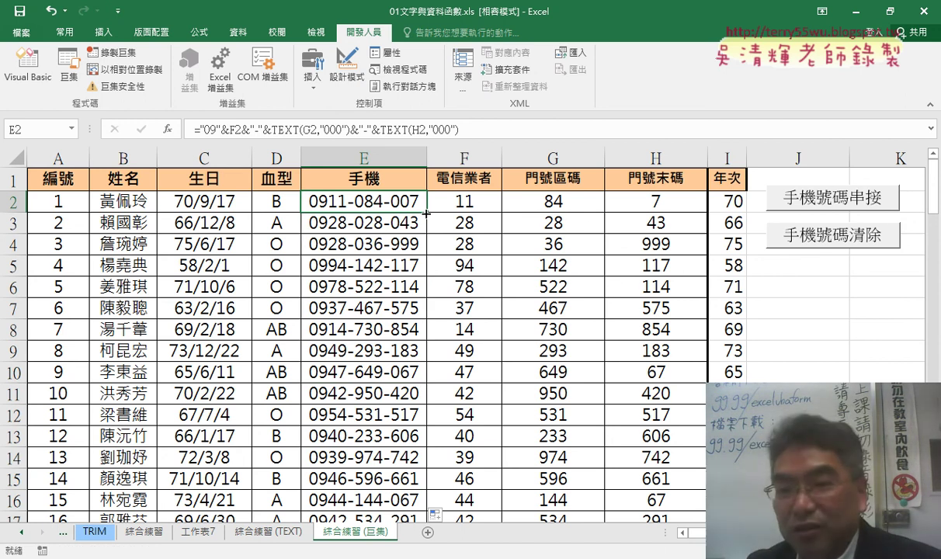
mouse_move(426, 212)
mouse_down()
mouse_move(380, 305)
mouse_move(426, 208)
mouse_move(401, 203)
mouse_up()
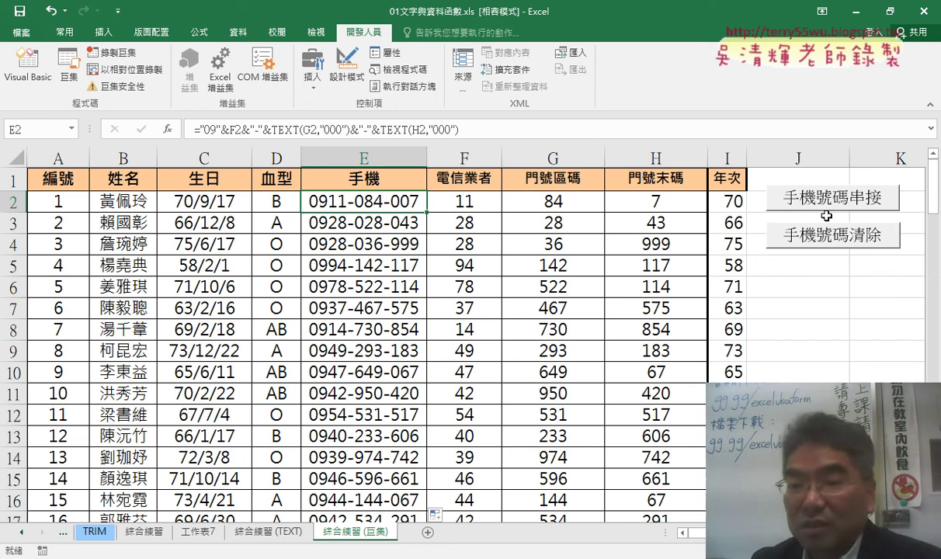
double_click(427, 211)
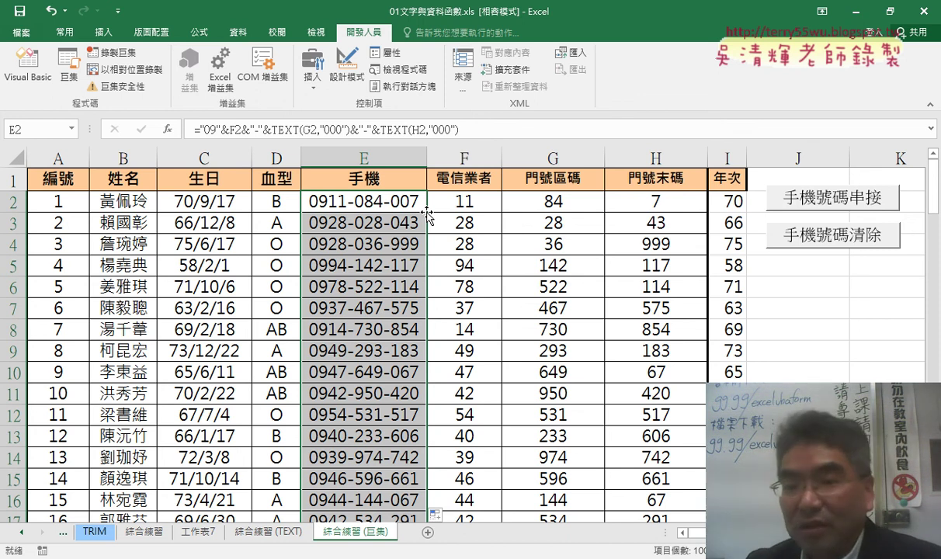
Step: Reconfirm E2's phone formula and fill it down to the last record, then deselect
click(602, 311)
click(388, 209)
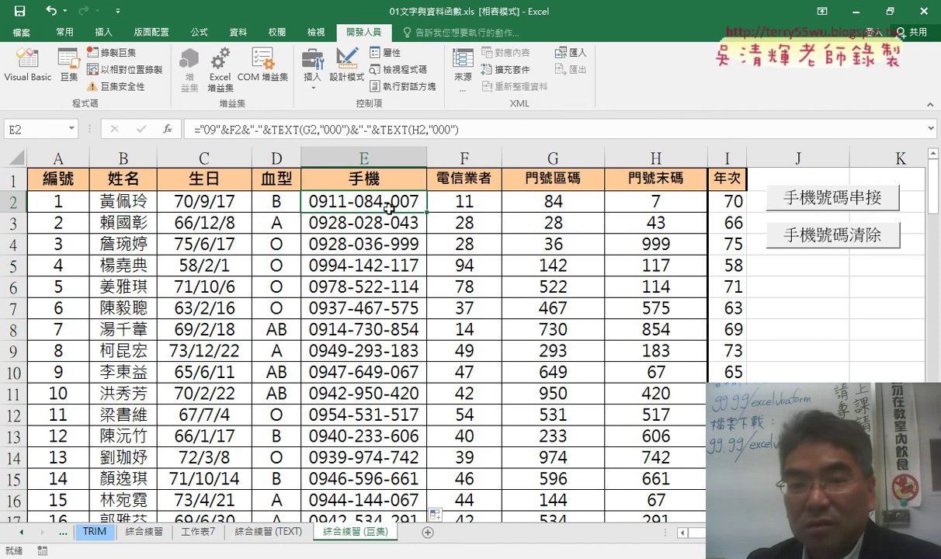
click(278, 131)
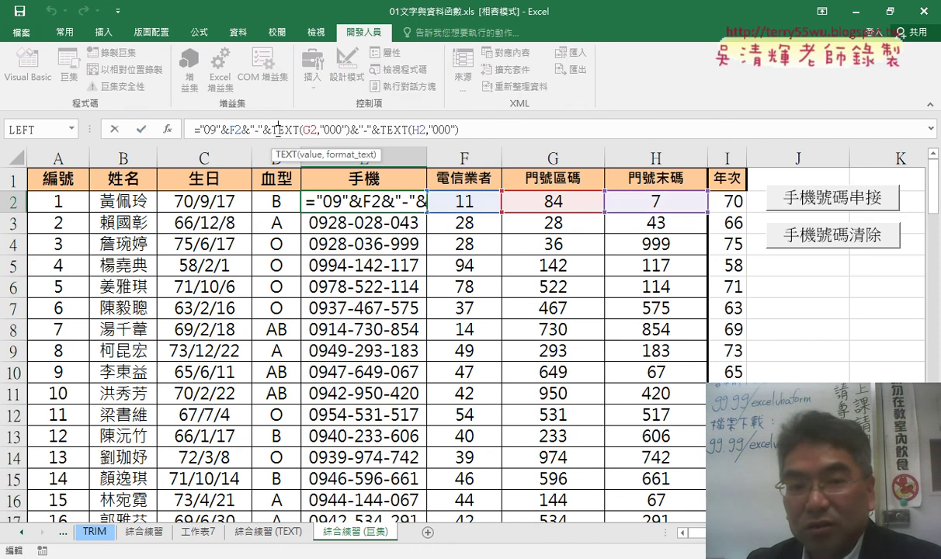
click(143, 129)
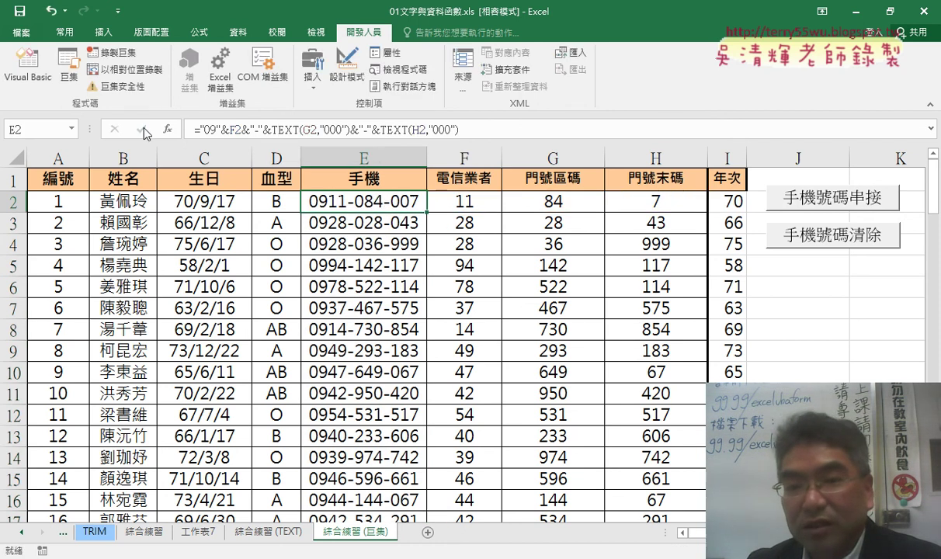
double_click(425, 212)
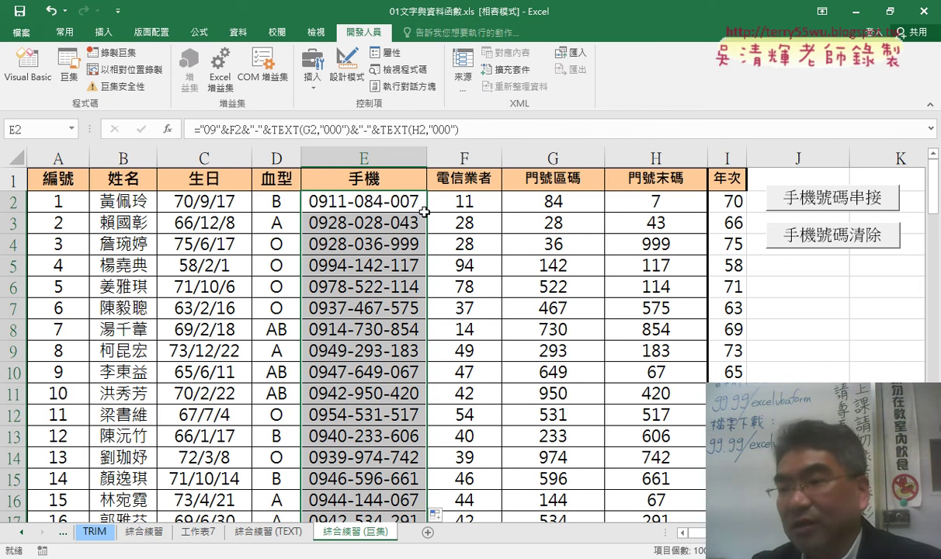
click(869, 349)
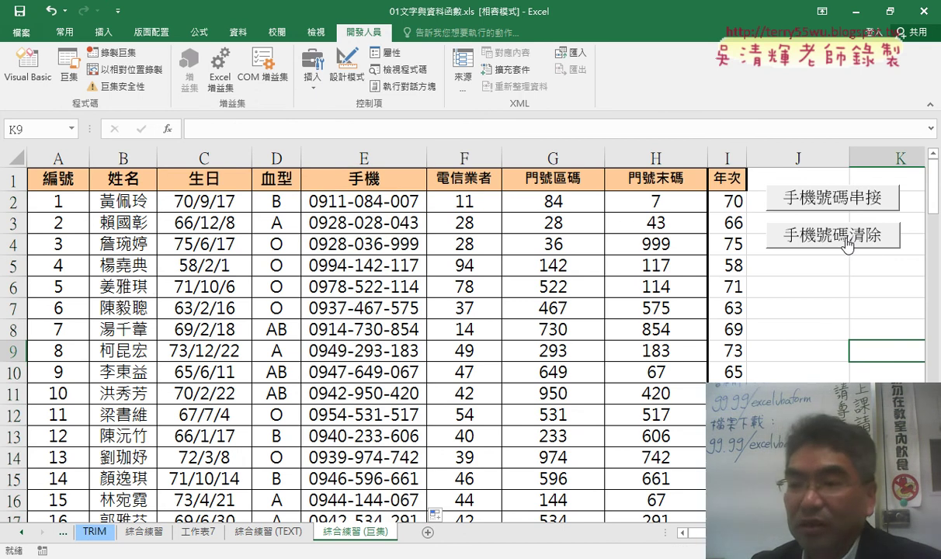
Step: Select the phone-number cells from E2 down to the last record in E101
click(784, 284)
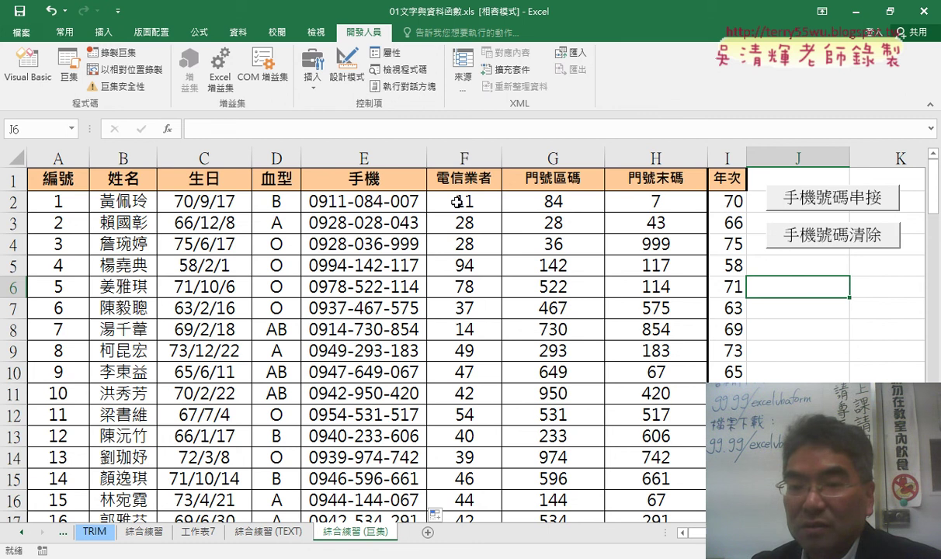
click(395, 201)
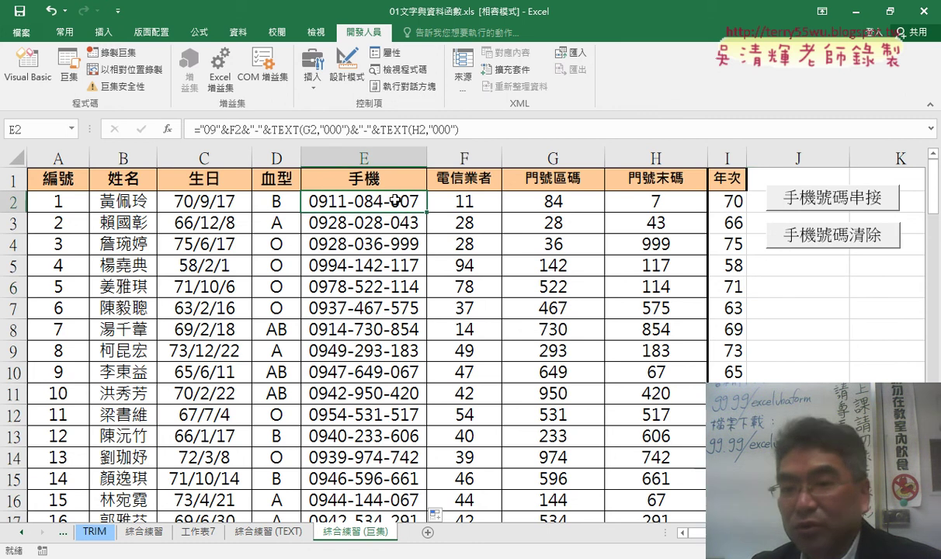
drag(374, 201, 389, 459)
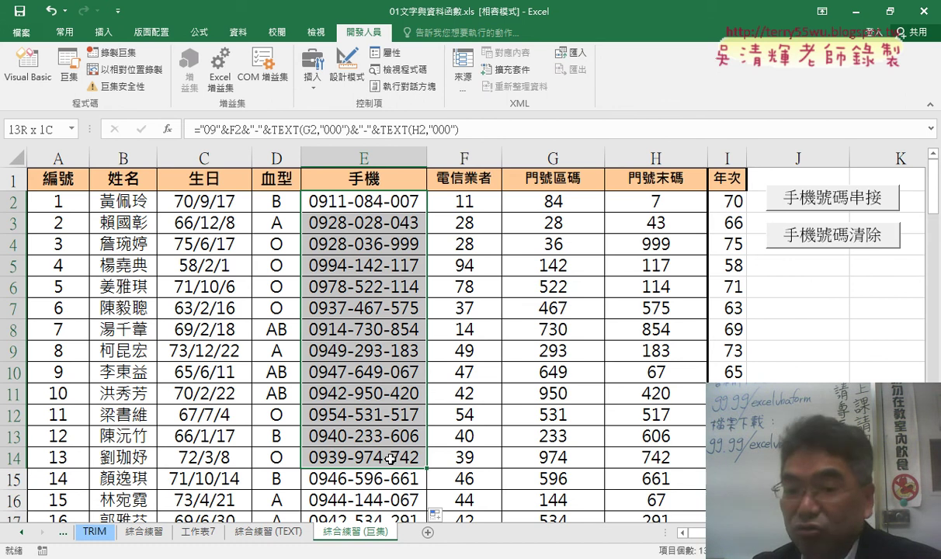
mouse_move(390, 459)
mouse_down()
mouse_move(393, 386)
mouse_move(392, 459)
mouse_move(383, 471)
mouse_up()
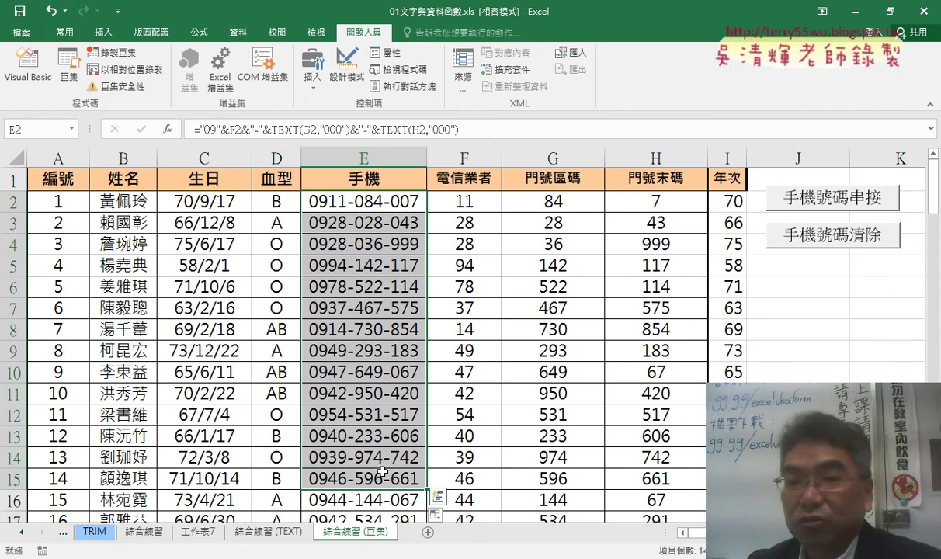
click(398, 201)
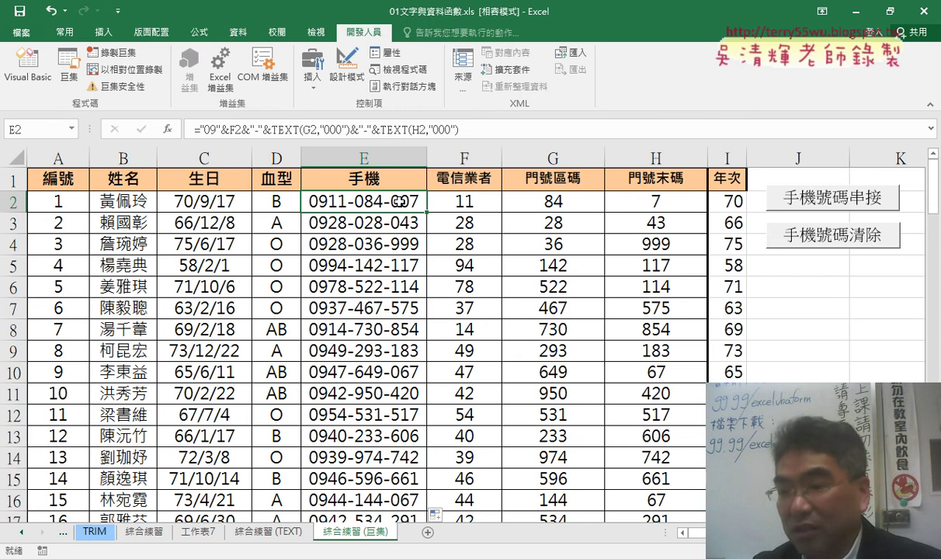
key(ctrl+shift+Down)
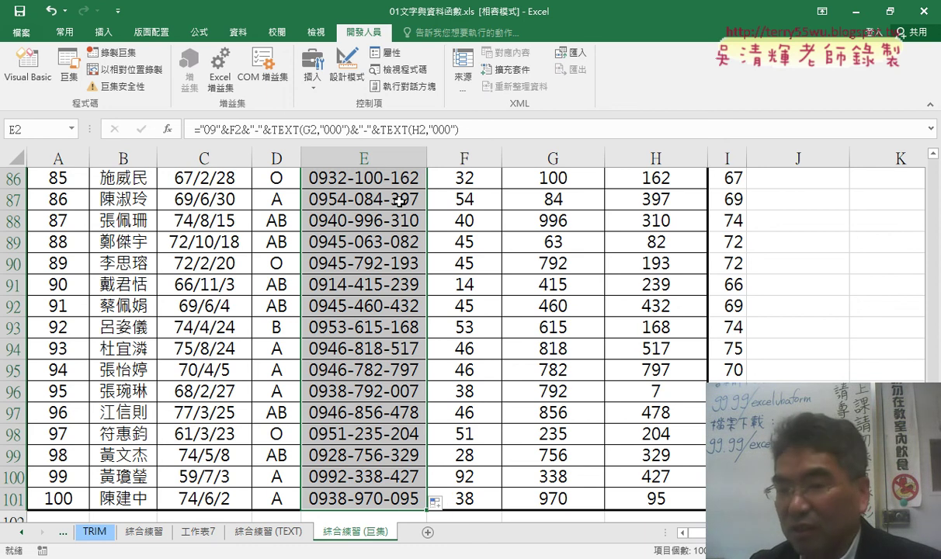
Step: Bring up the Auto Fill Options for the column and close it without changes
key(alt+shift+F10)
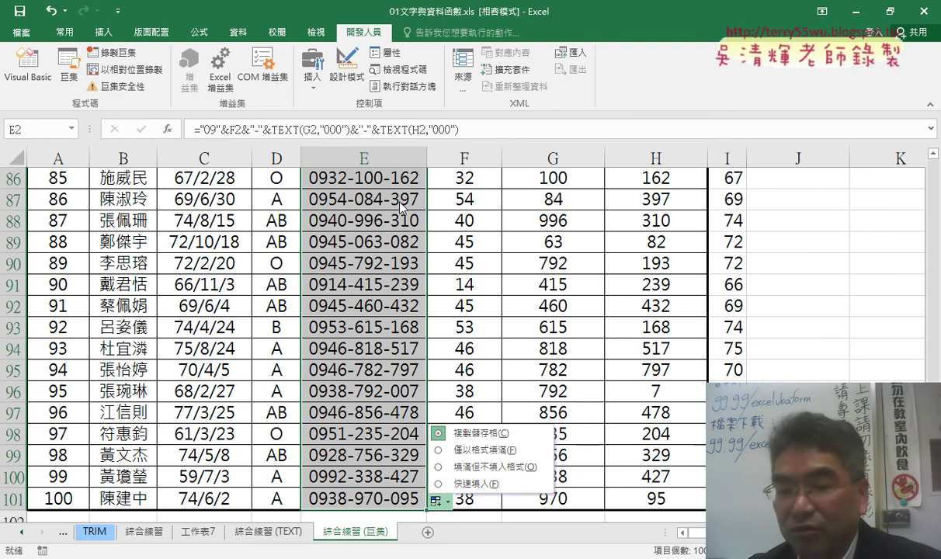
key(Up)
key(Escape)
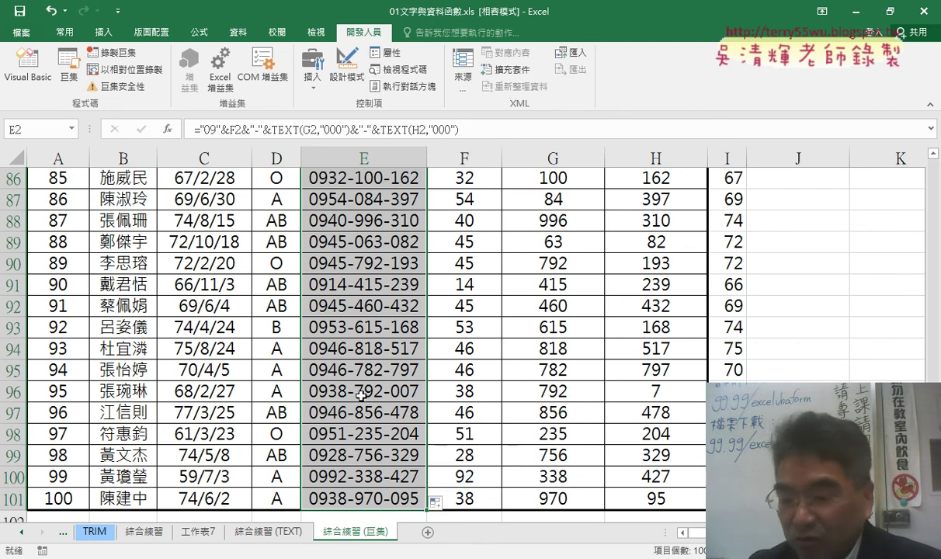
click(361, 495)
Step: Check the table's extent with Ctrl+arrow jumps, ending on cell E2
key(ctrl+Up)
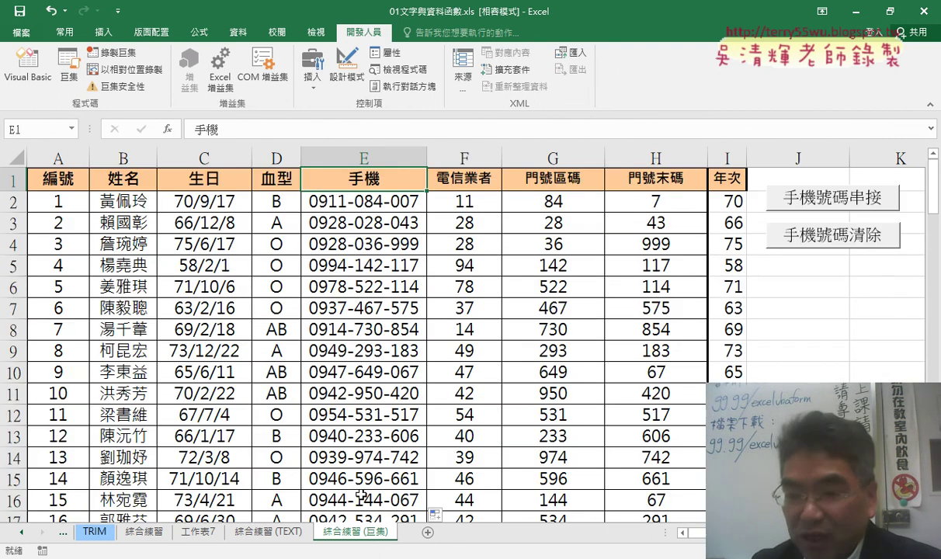
key(ctrl+Down)
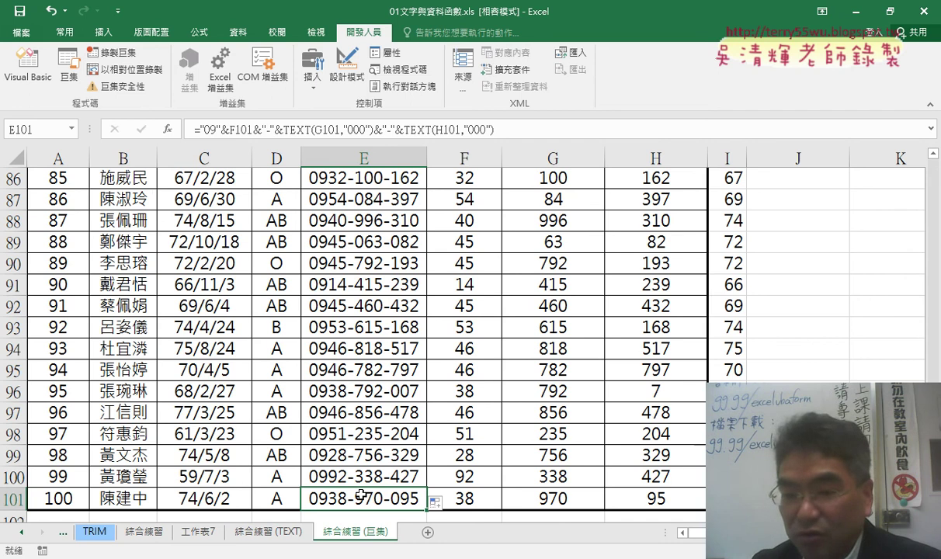
key(ctrl+Right)
key(ctrl+Left)
key(ctrl+Up)
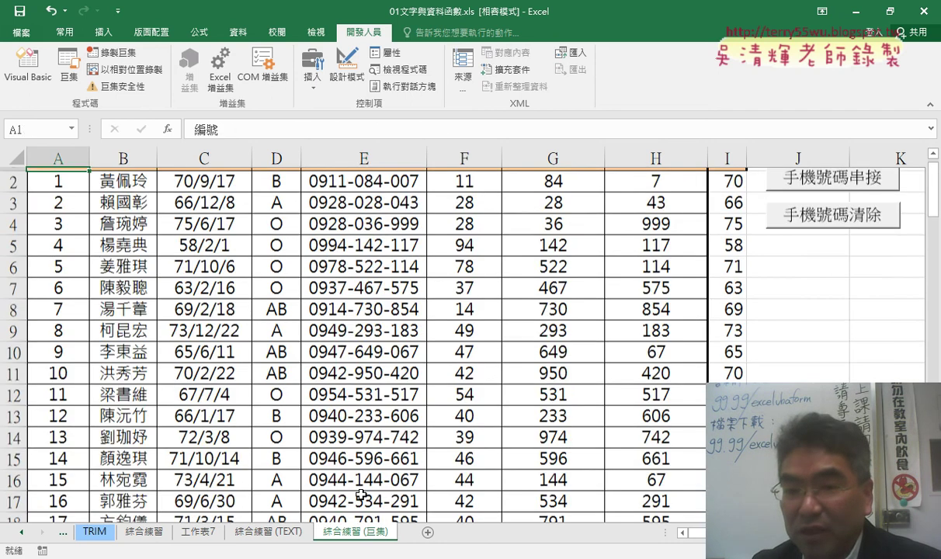
key(ctrl+Right)
key(ctrl+Left)
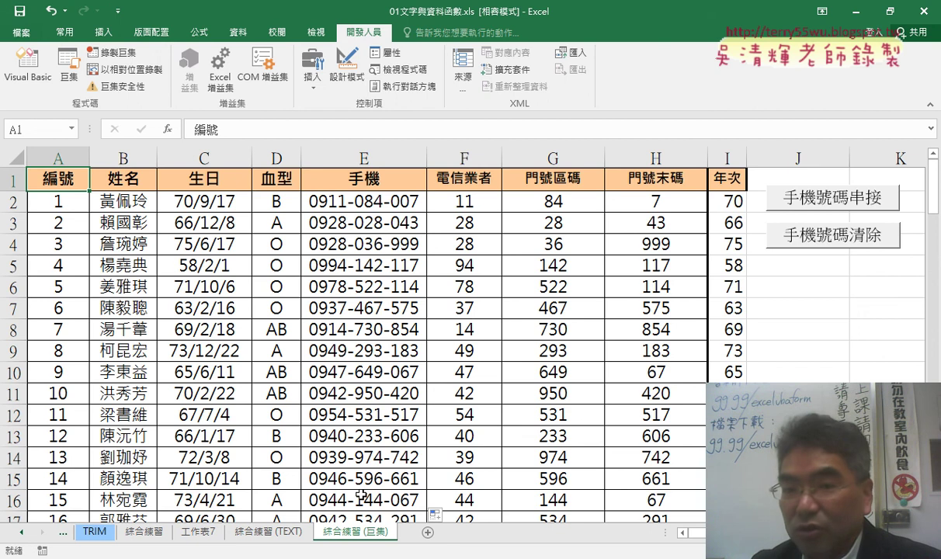
key(Right)
key(Right)
key(Right)
key(Right)
key(Right)
key(Left)
key(Left)
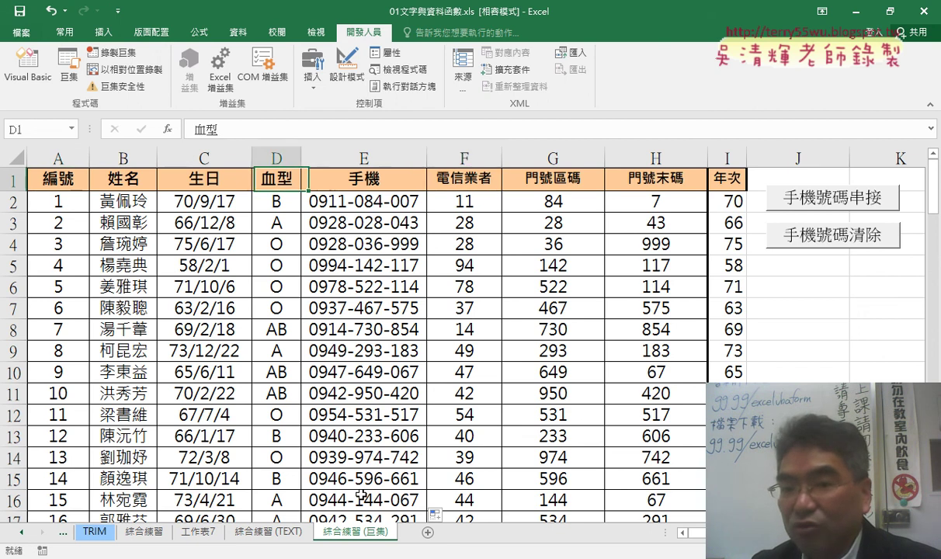
key(Right)
key(Down)
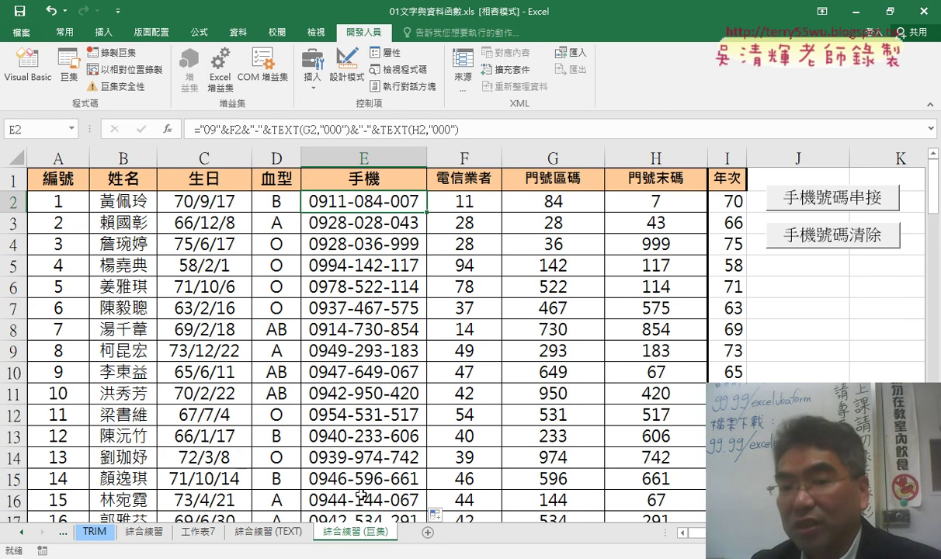
Step: Clear the phone numbers in E2:E101 and switch to the Google Docs code notes
key(ctrl+shift+Down)
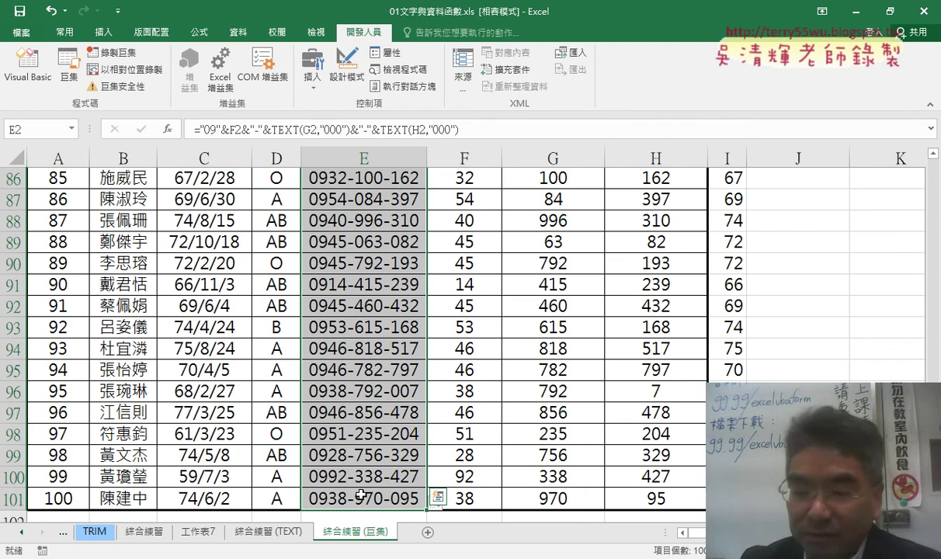
key(ctrl+z)
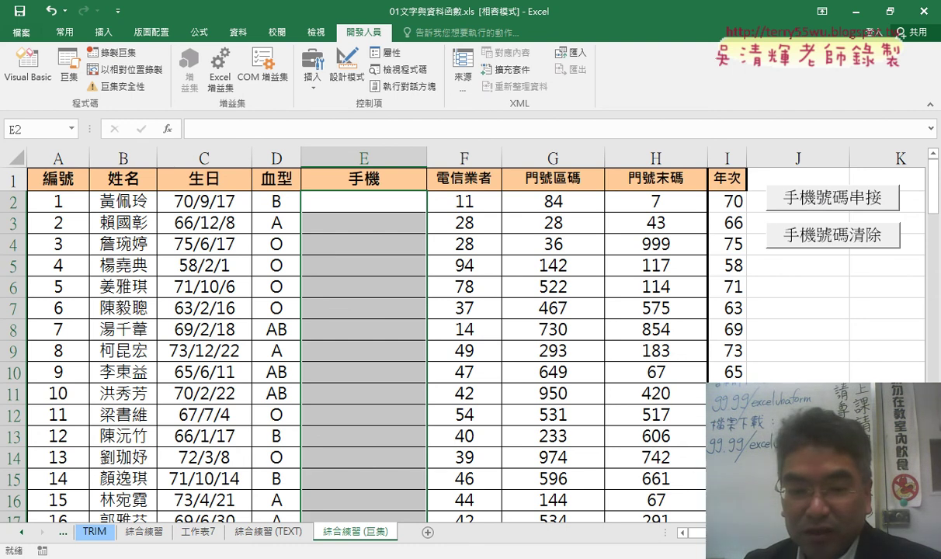
key(alt+Tab)
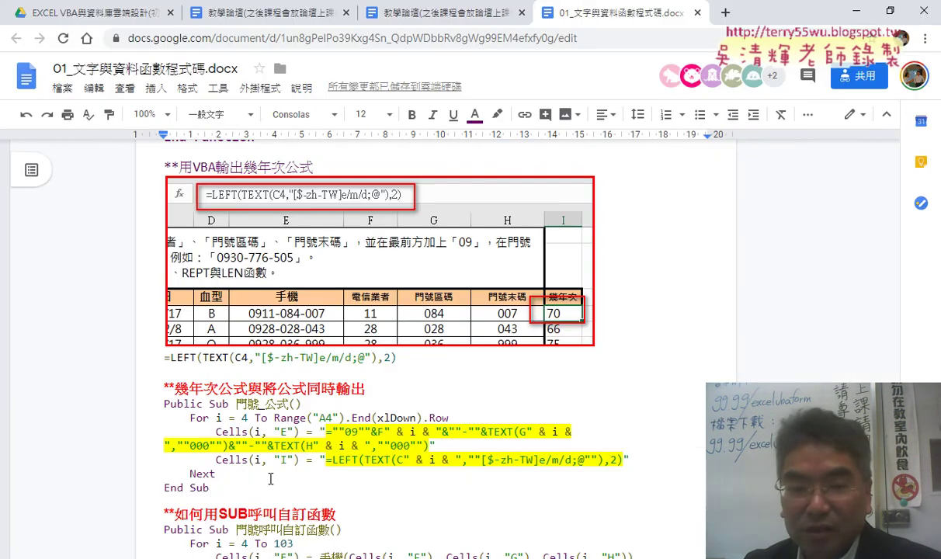
Step: Scroll up to section 3, highlight the 手機號碼串接 Sub name, then return to Excel
scroll(270, 479, up, 3)
scroll(270, 479, up, 2)
scroll(270, 479, up, 4)
scroll(270, 477, up, 2)
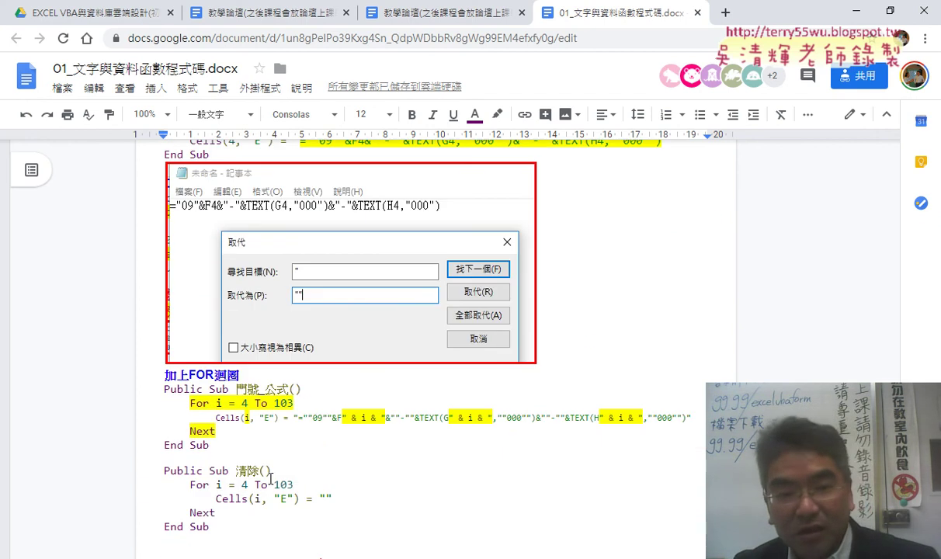
scroll(270, 479, up, 5)
scroll(270, 479, up, 5)
scroll(270, 479, up, 5)
scroll(270, 479, up, 3)
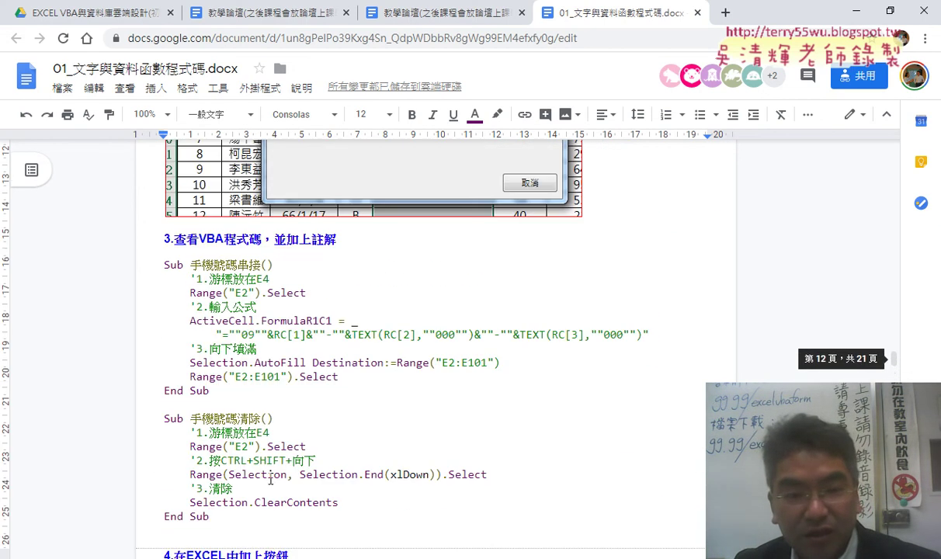
drag(190, 265, 261, 265)
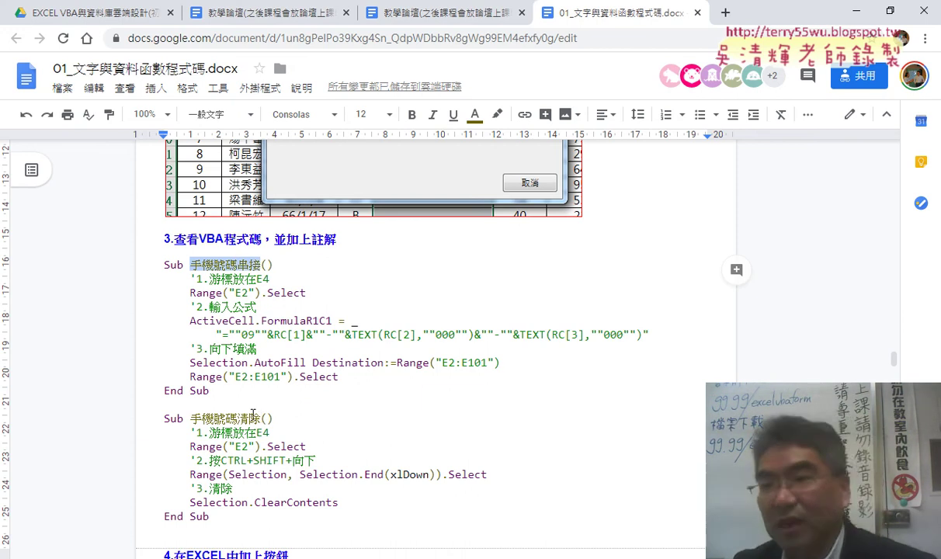
key(alt+Tab)
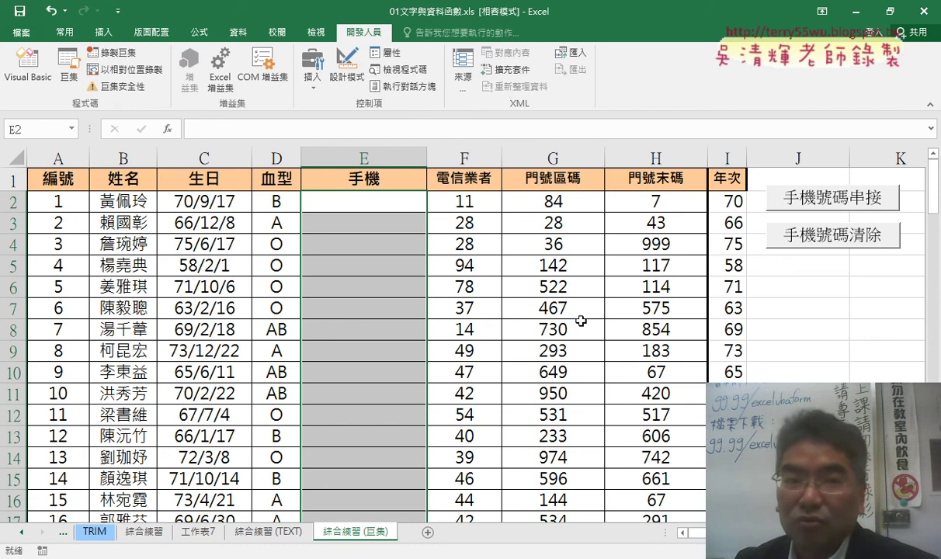
click(117, 53)
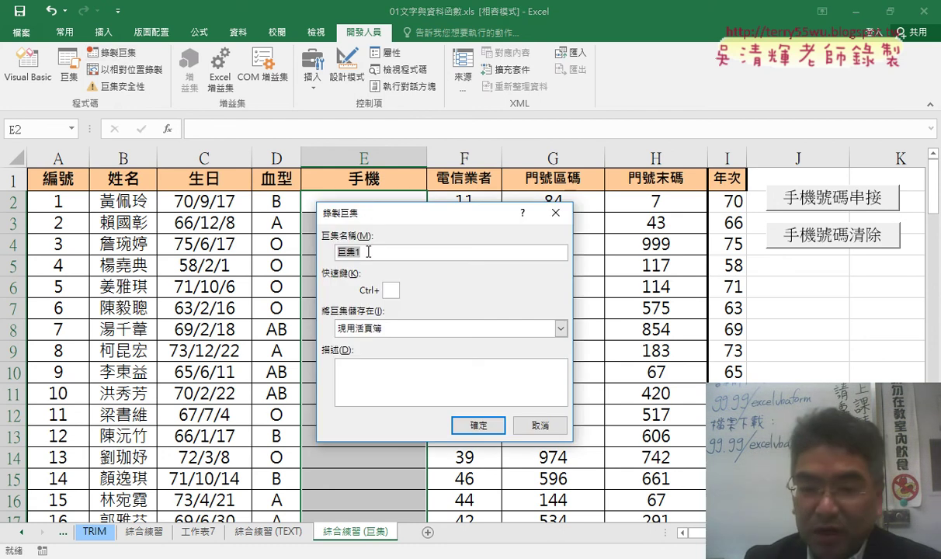
text(手機號碼串接)
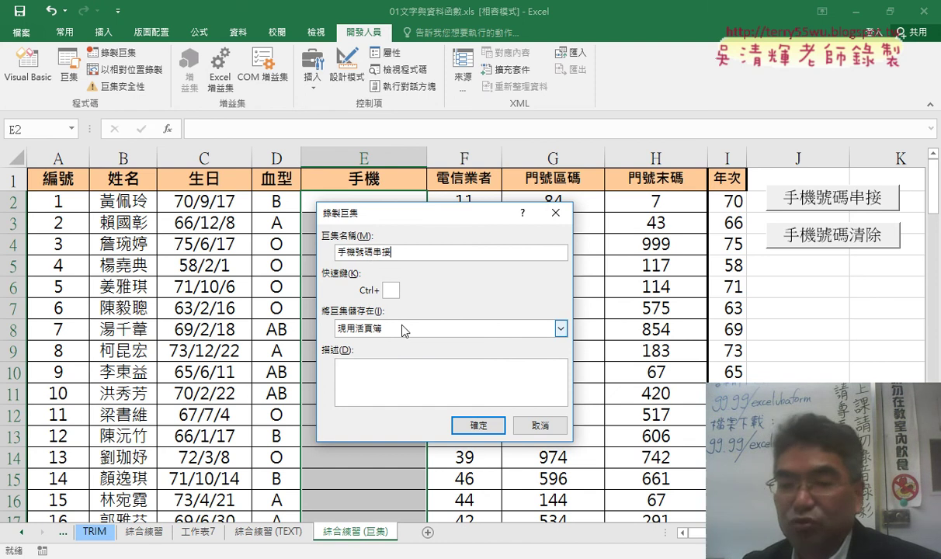
click(425, 334)
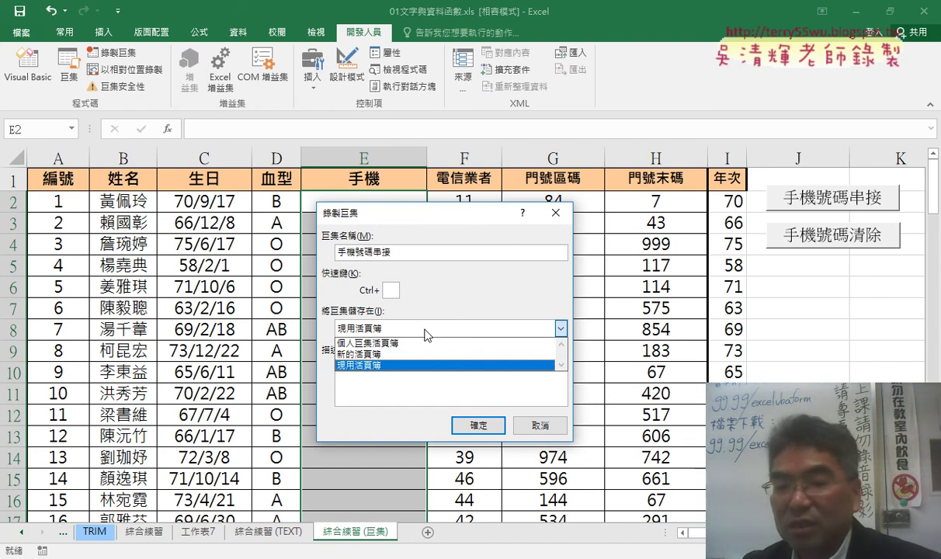
click(367, 364)
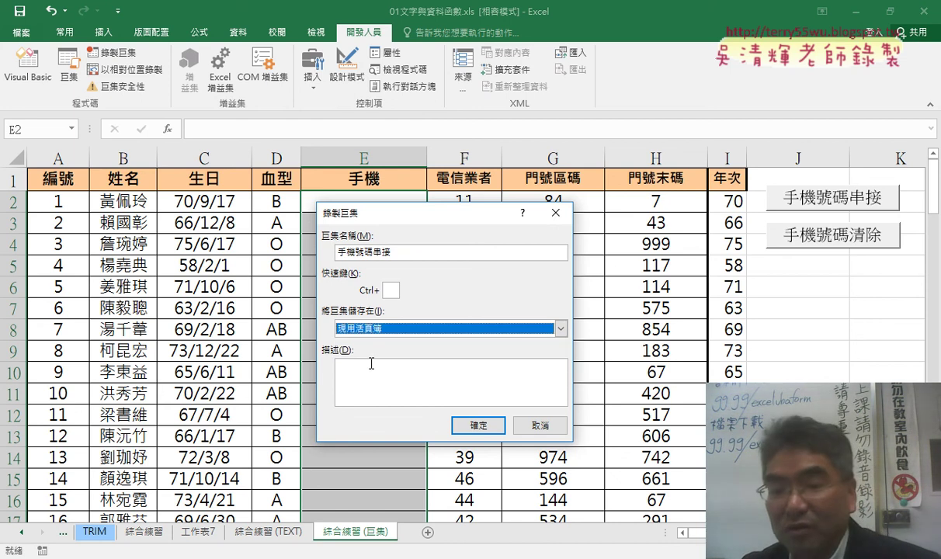
click(396, 333)
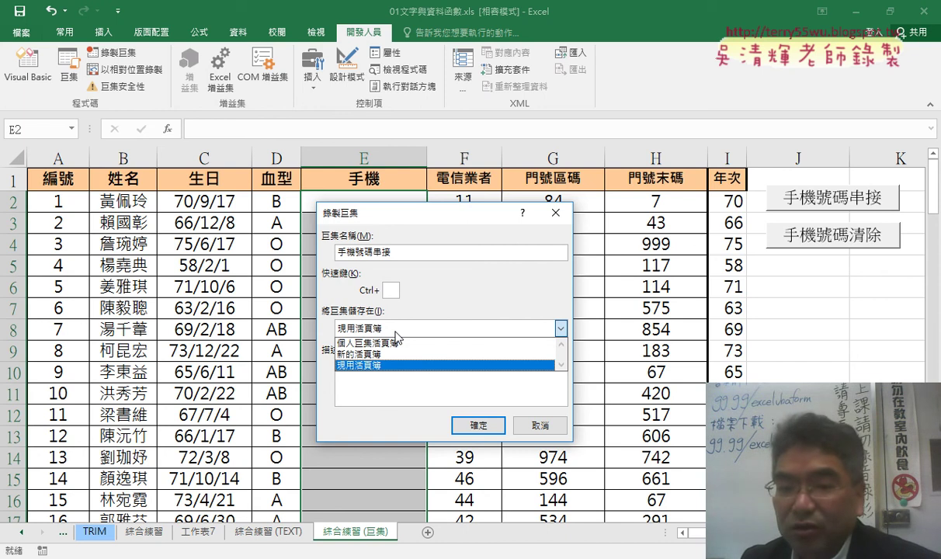
click(416, 281)
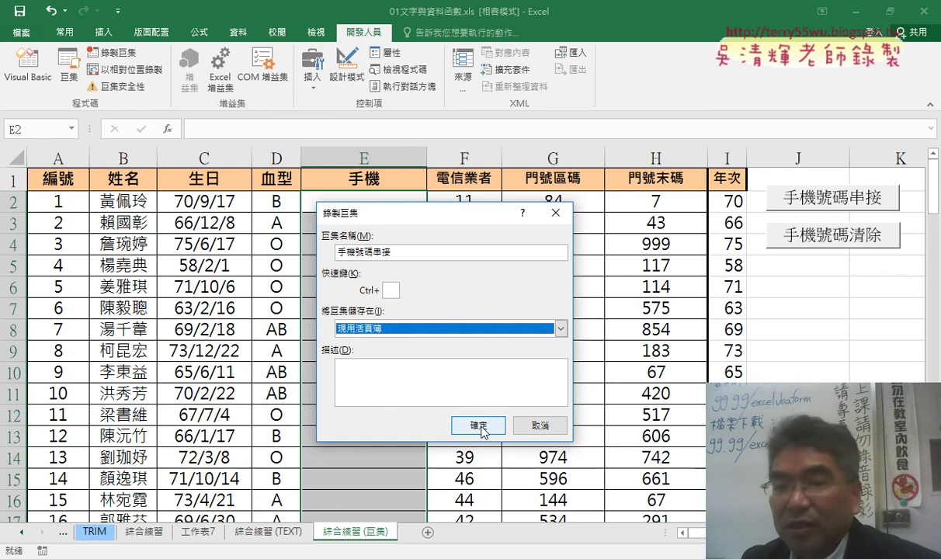
drag(447, 210, 599, 156)
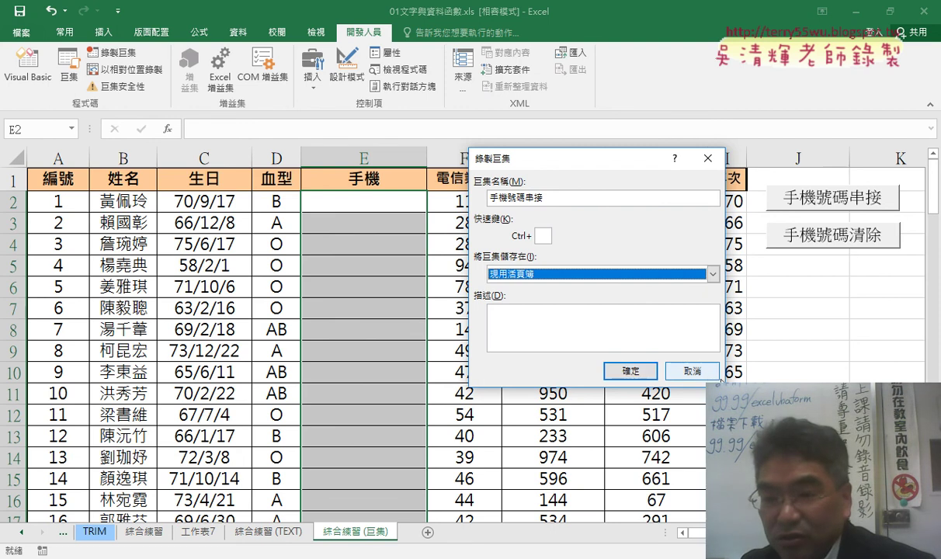
click(709, 371)
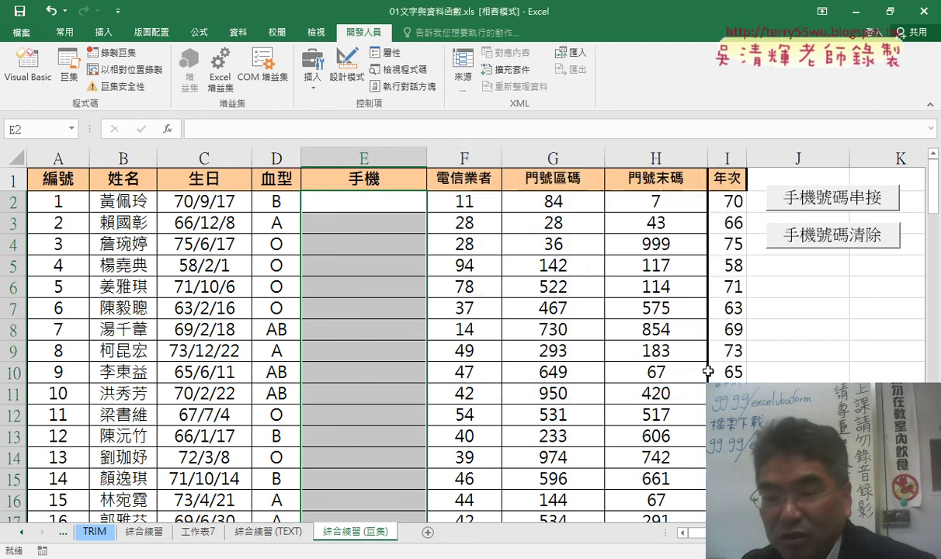
Step: Record a macro named 手機號碼串接, replacing the existing one, beginning at cell E2
click(827, 355)
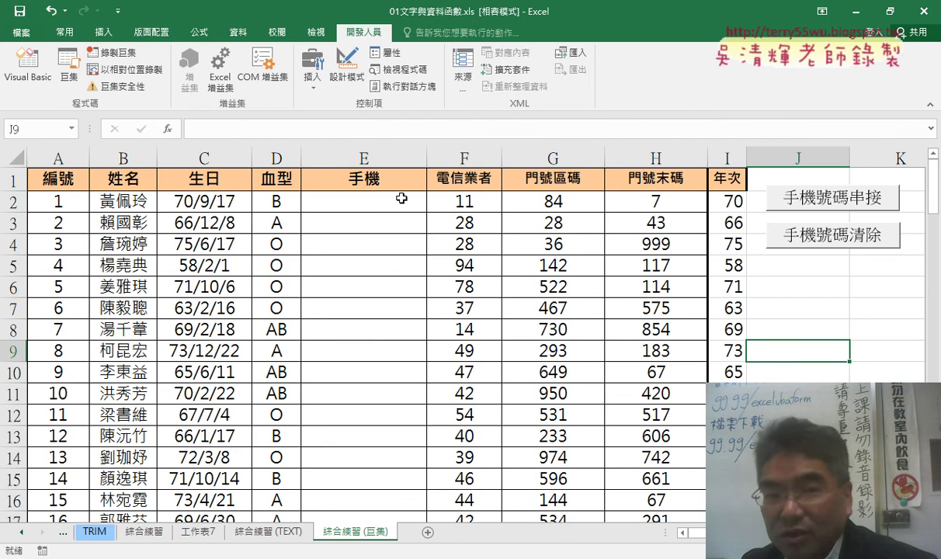
click(112, 52)
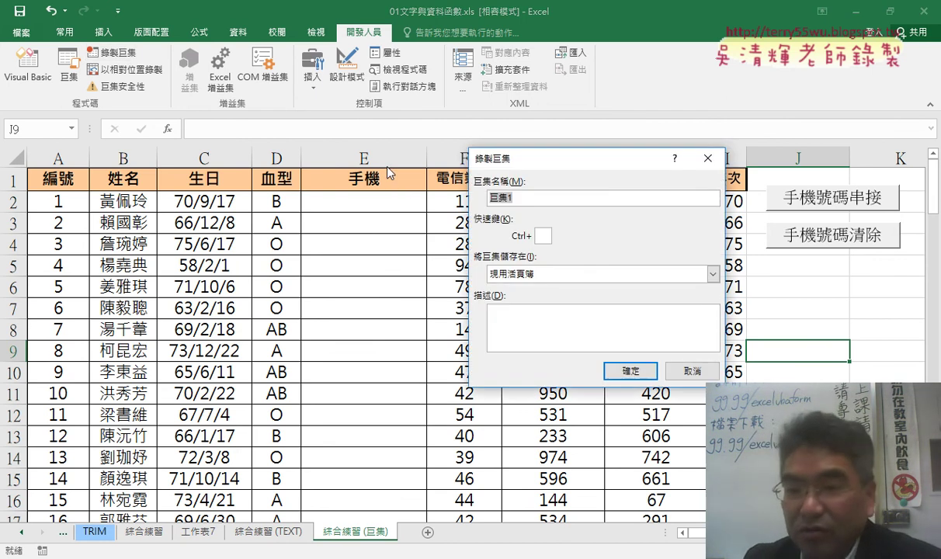
text(手機號碼串接)
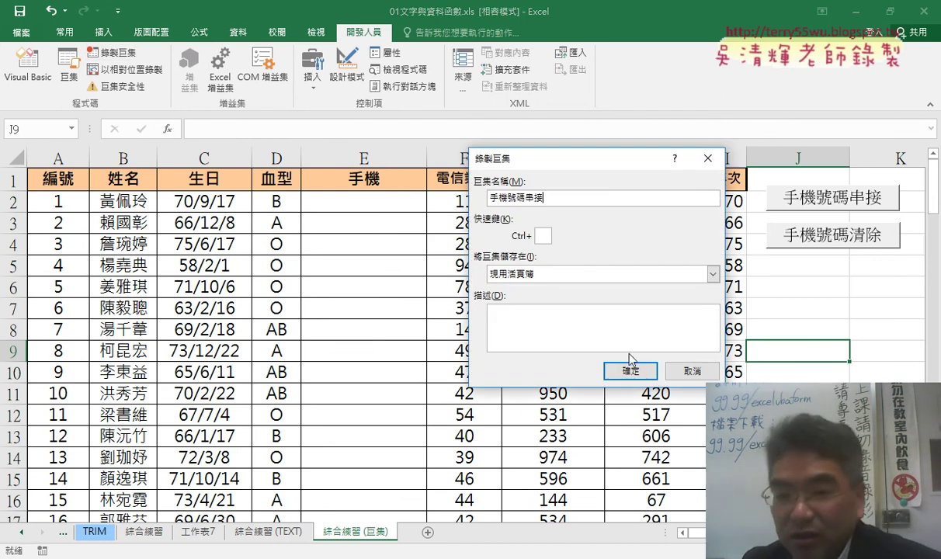
click(631, 366)
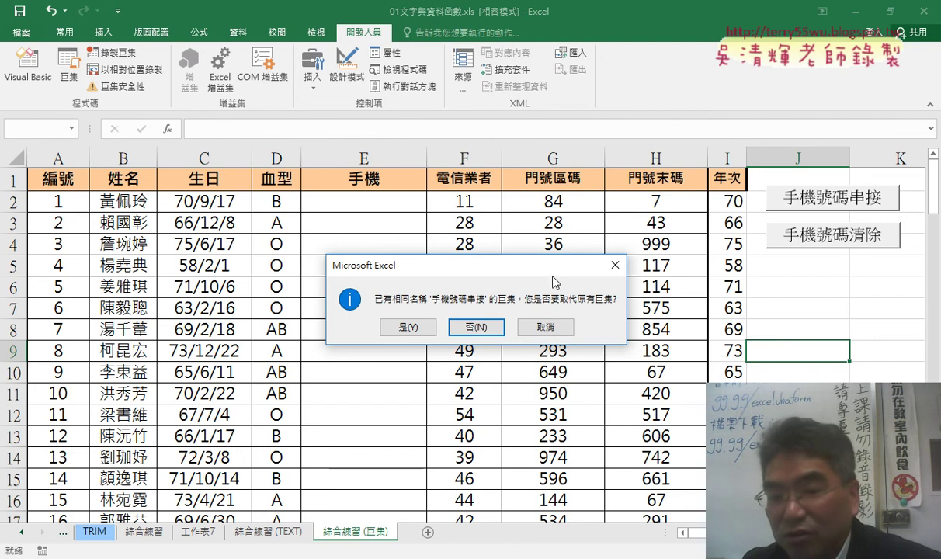
click(389, 326)
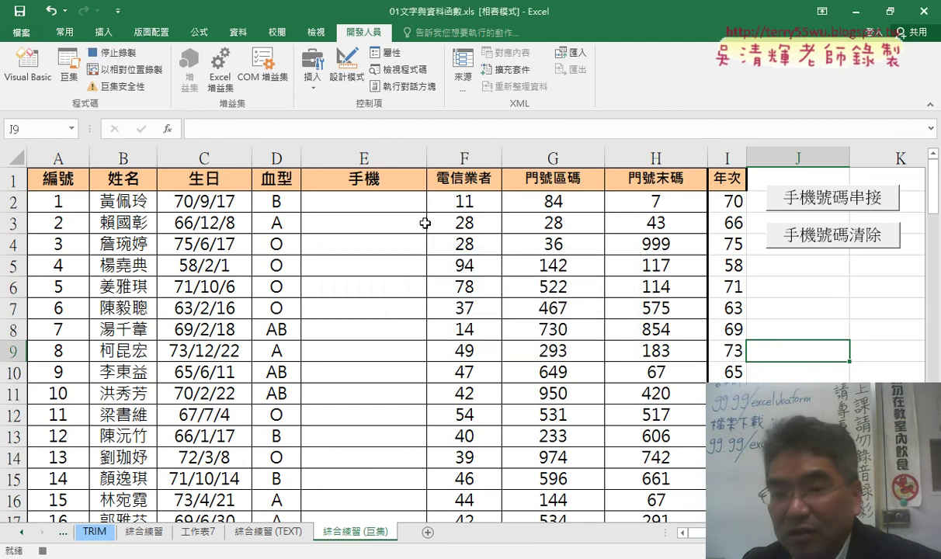
click(383, 201)
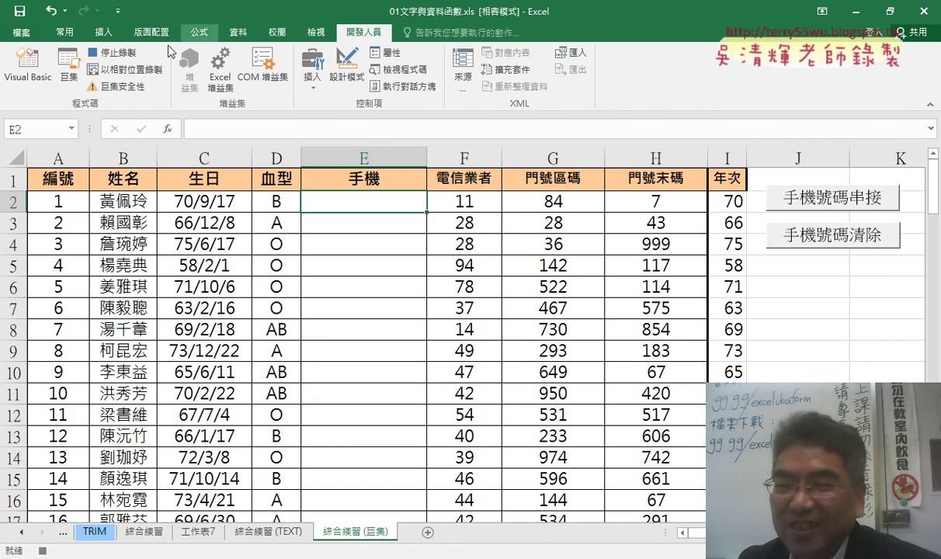
Step: End the 手機號碼串接 recording with 停止錄製 on the 開發人員 tab
click(122, 54)
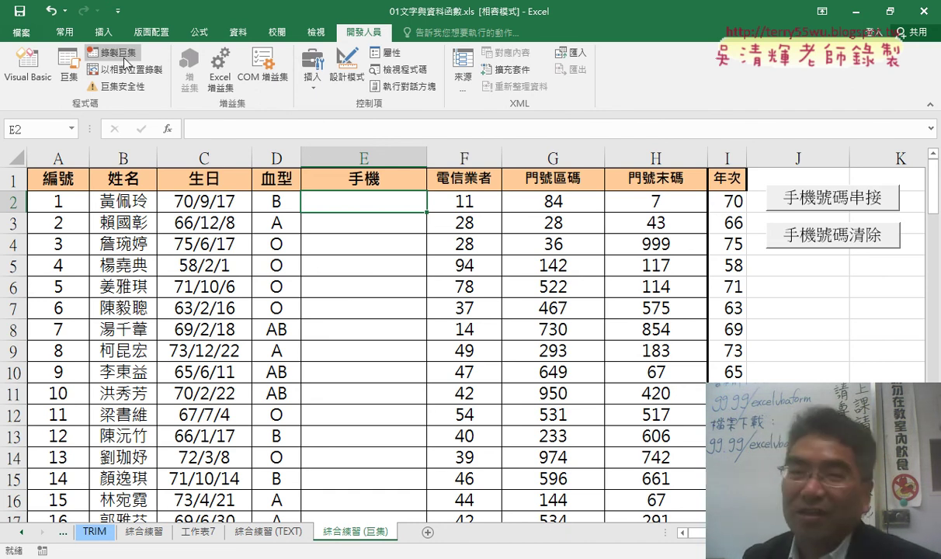